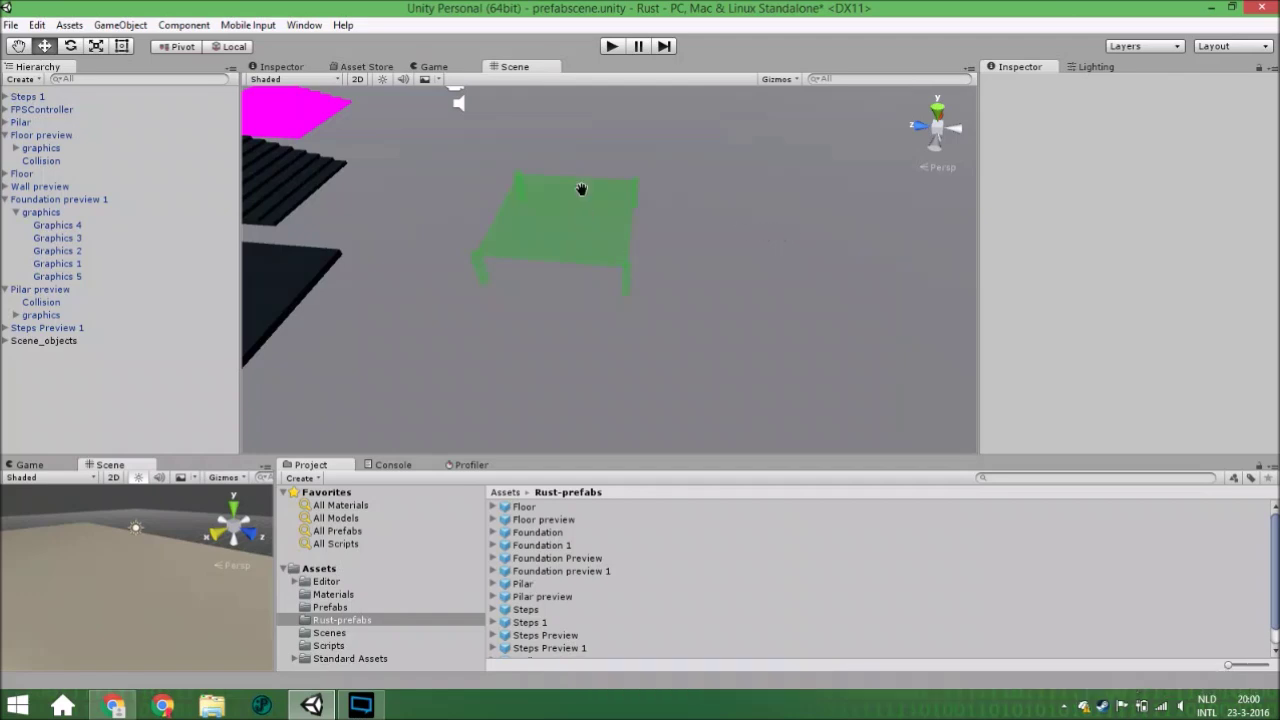
- Select the Foundation preview 1 object and examine its corner leg where it meets the platform edge
{"action": "middle_click_drag", "start_coordinate": [580, 191], "coordinate": [603, 158]}
{"action": "mouse_move", "coordinate": [613, 212]}
{"action": "right_mouse_down"}
{"action": "mouse_move", "coordinate": [606, 194]}
{"action": "mouse_move", "coordinate": [593, 204]}
{"action": "right_mouse_up"}
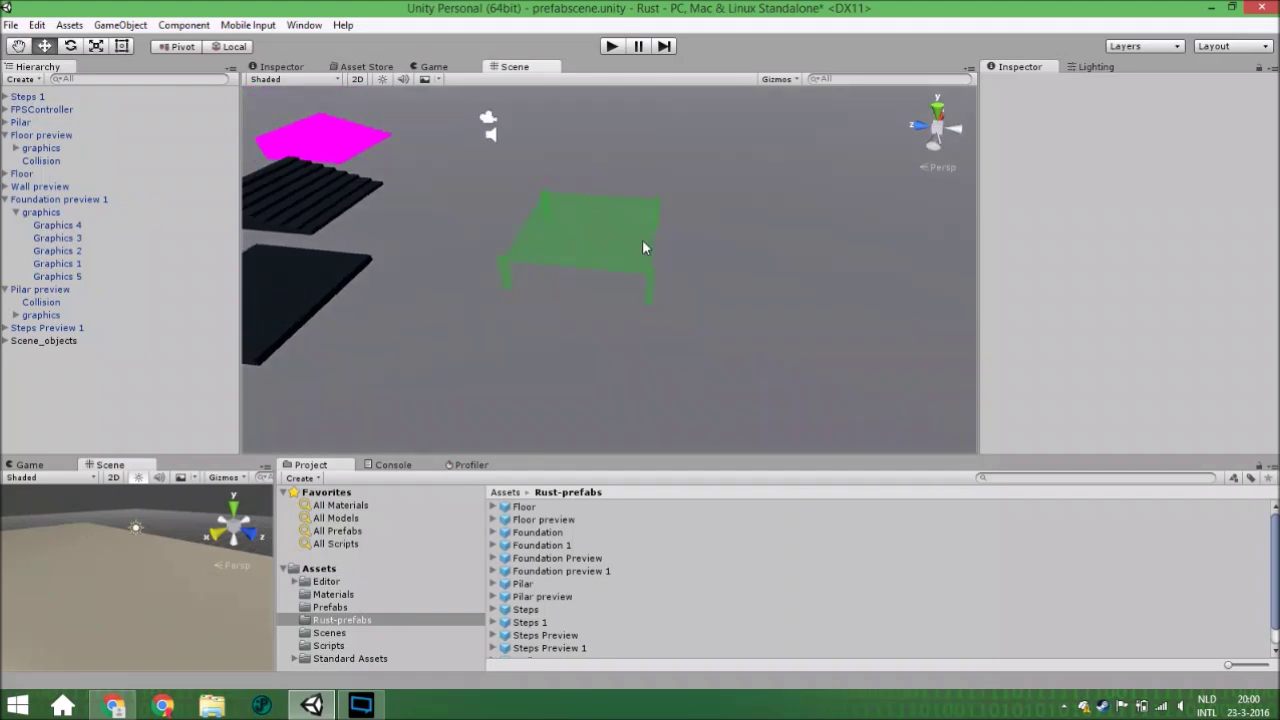
{"action": "scroll", "coordinate": [633, 268], "scroll_direction": "up", "scroll_amount": 2}
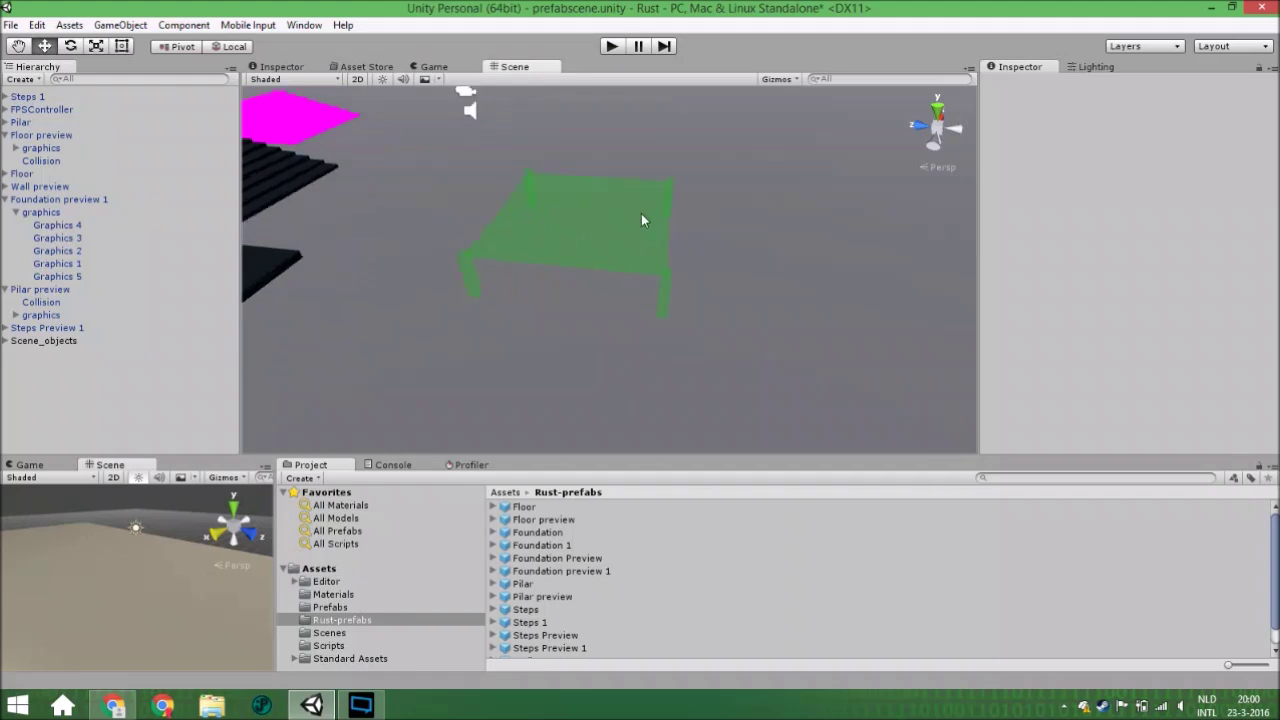
{"action": "right_click_drag", "start_coordinate": [614, 240], "coordinate": [588, 205]}
{"action": "left_click", "coordinate": [593, 228]}
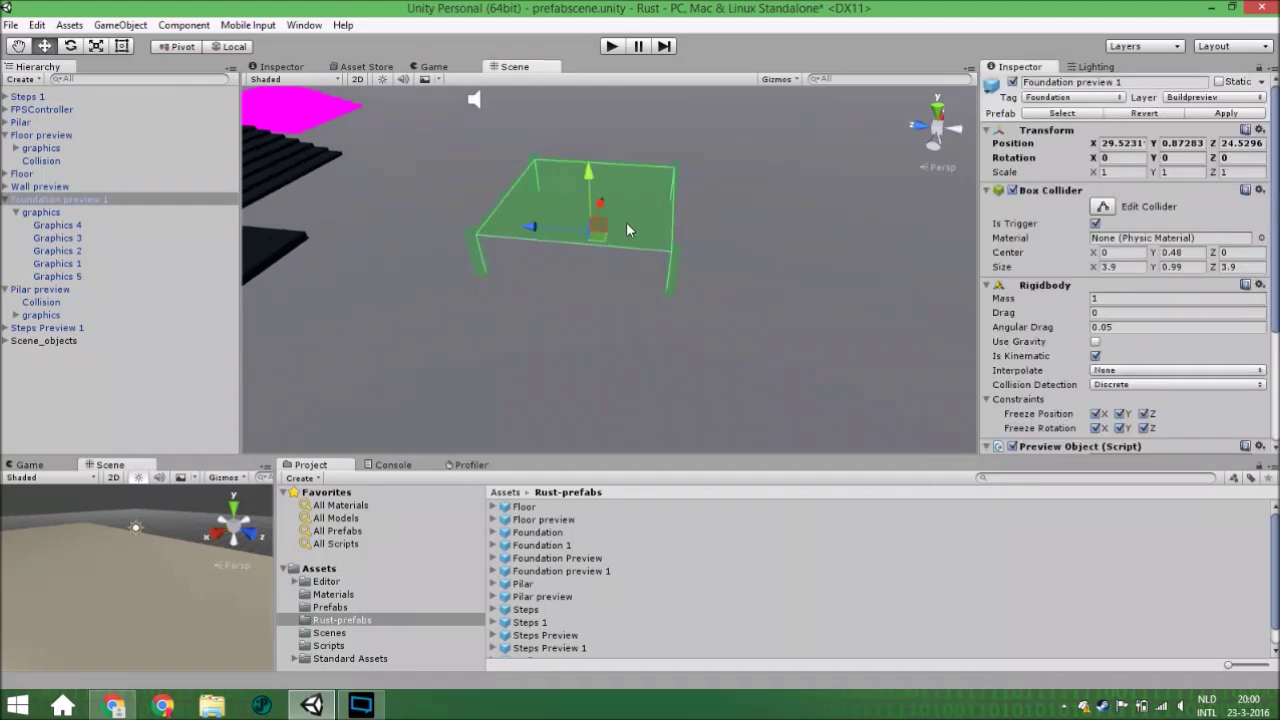
{"action": "scroll", "coordinate": [777, 332], "scroll_direction": "up", "scroll_amount": 3}
{"action": "right_click_drag", "start_coordinate": [673, 300], "coordinate": [718, 290]}
{"action": "scroll", "coordinate": [716, 256], "scroll_direction": "up", "scroll_amount": 3}
{"action": "middle_click_drag", "start_coordinate": [714, 254], "coordinate": [698, 323]}
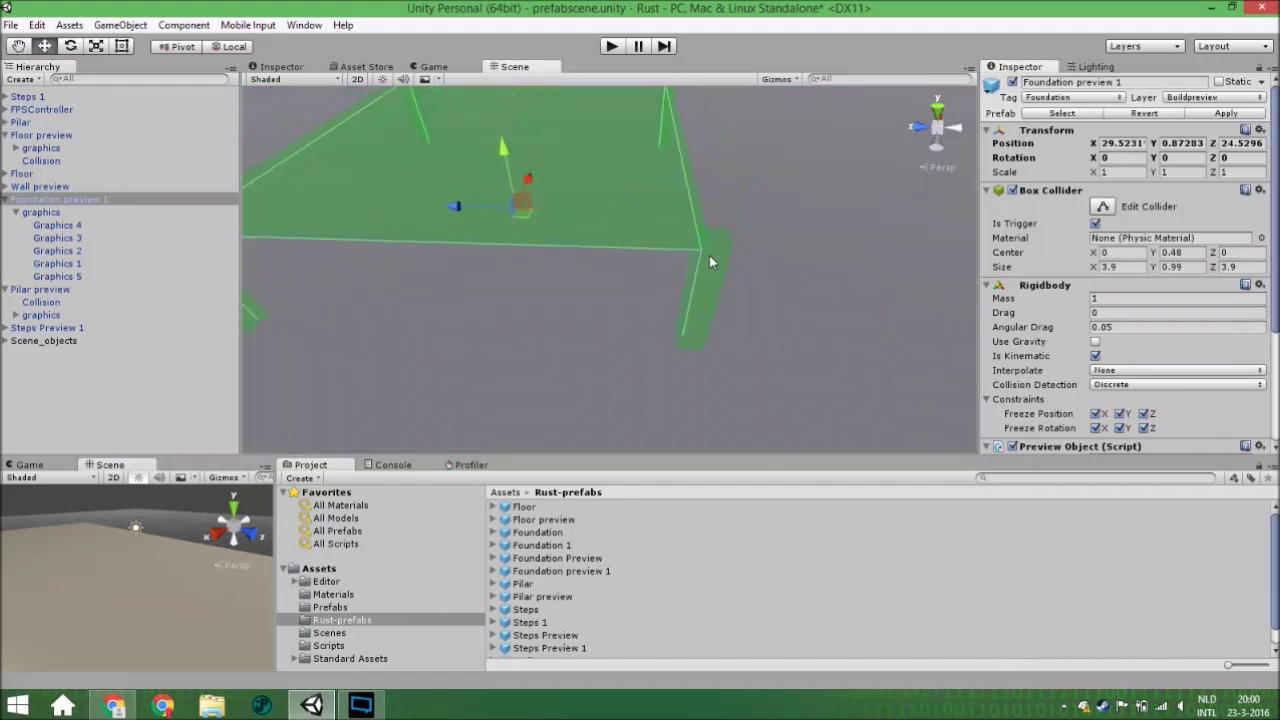
{"action": "middle_click_drag", "start_coordinate": [709, 248], "coordinate": [707, 280]}
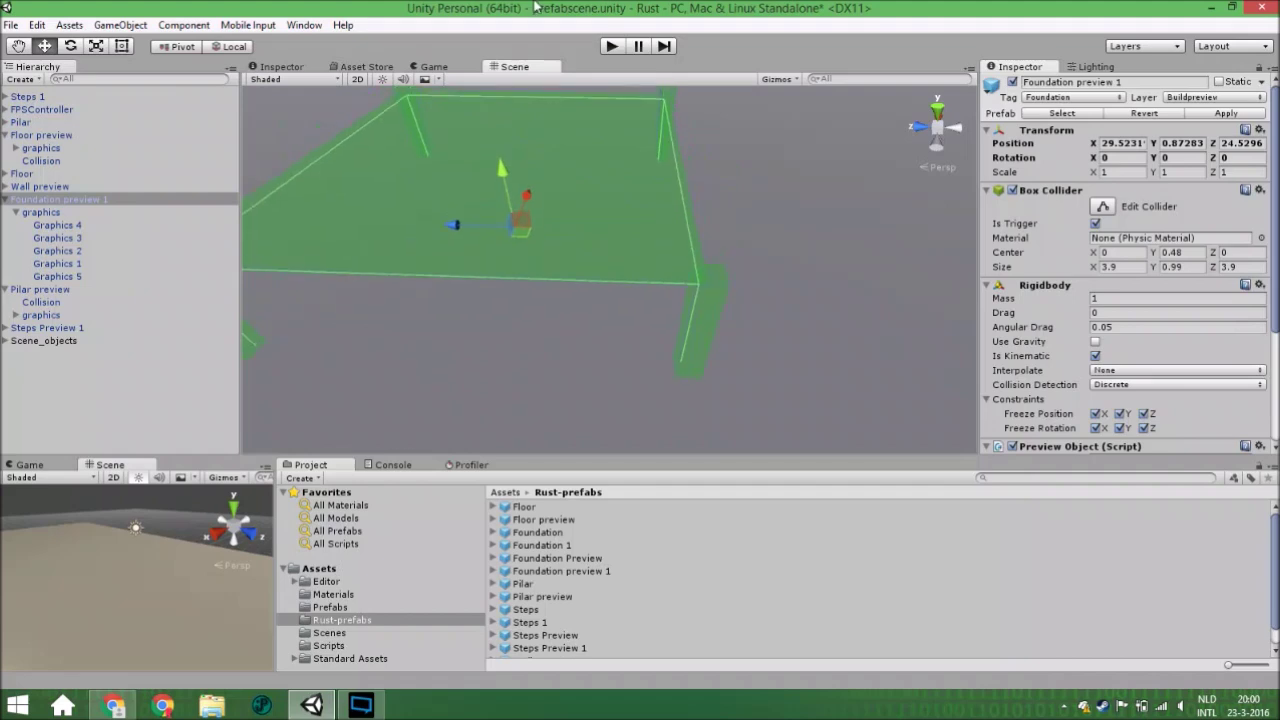
- Play-test the building system by placing four foundations beside one another, including in the gap between them, and stop the game
{"action": "left_click", "coordinate": [610, 46]}
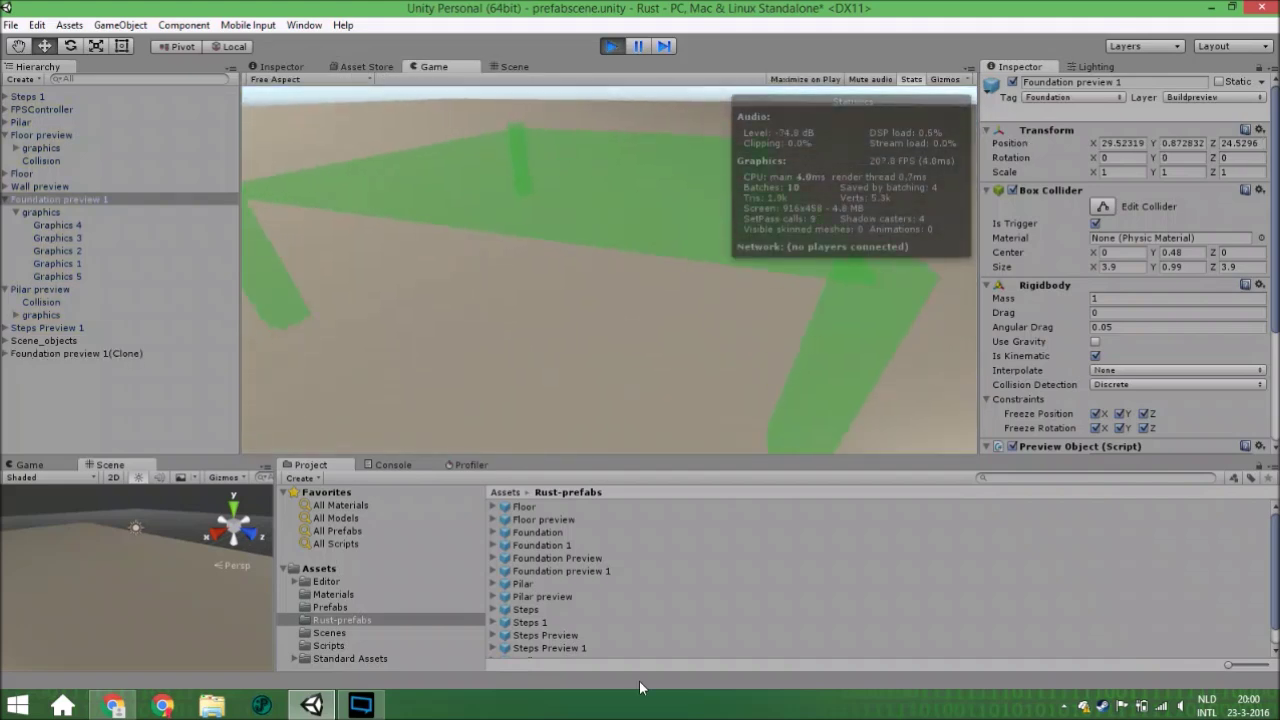
{"action": "left_click", "coordinate": [640, 686]}
{"action": "key", "text": "s"}
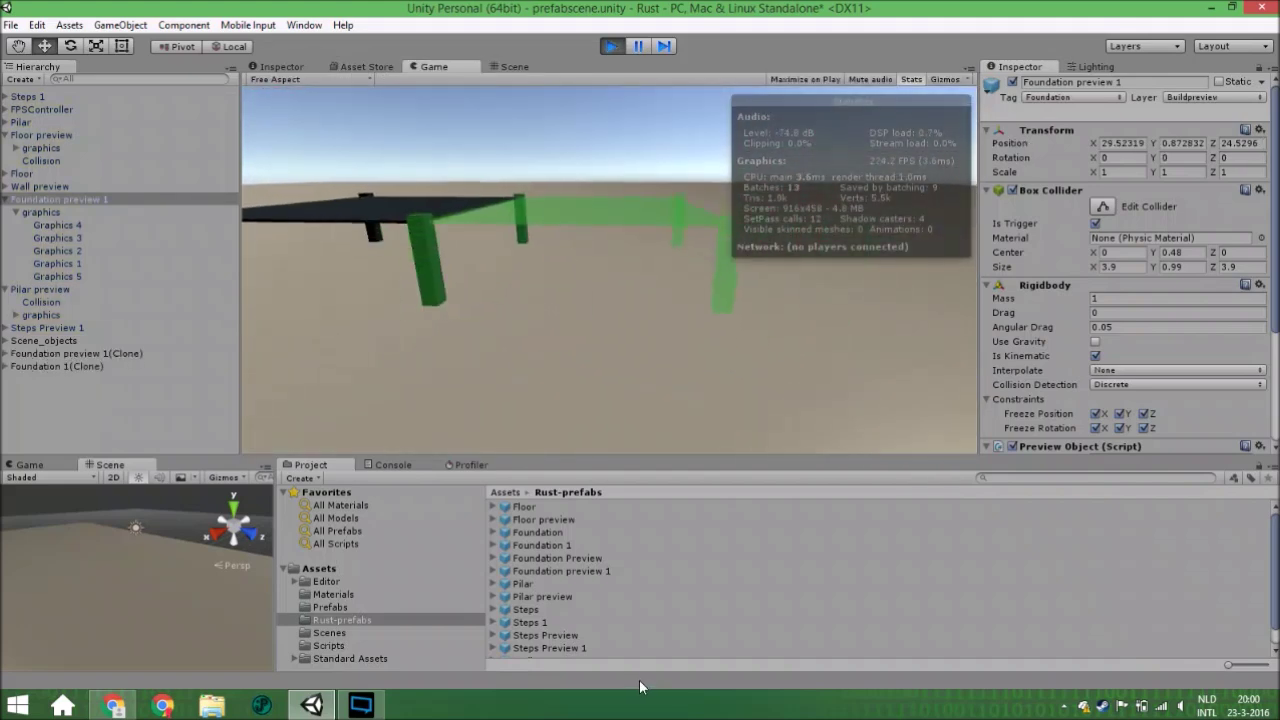
{"action": "left_click", "coordinate": [642, 687]}
{"action": "key", "text": "s"}
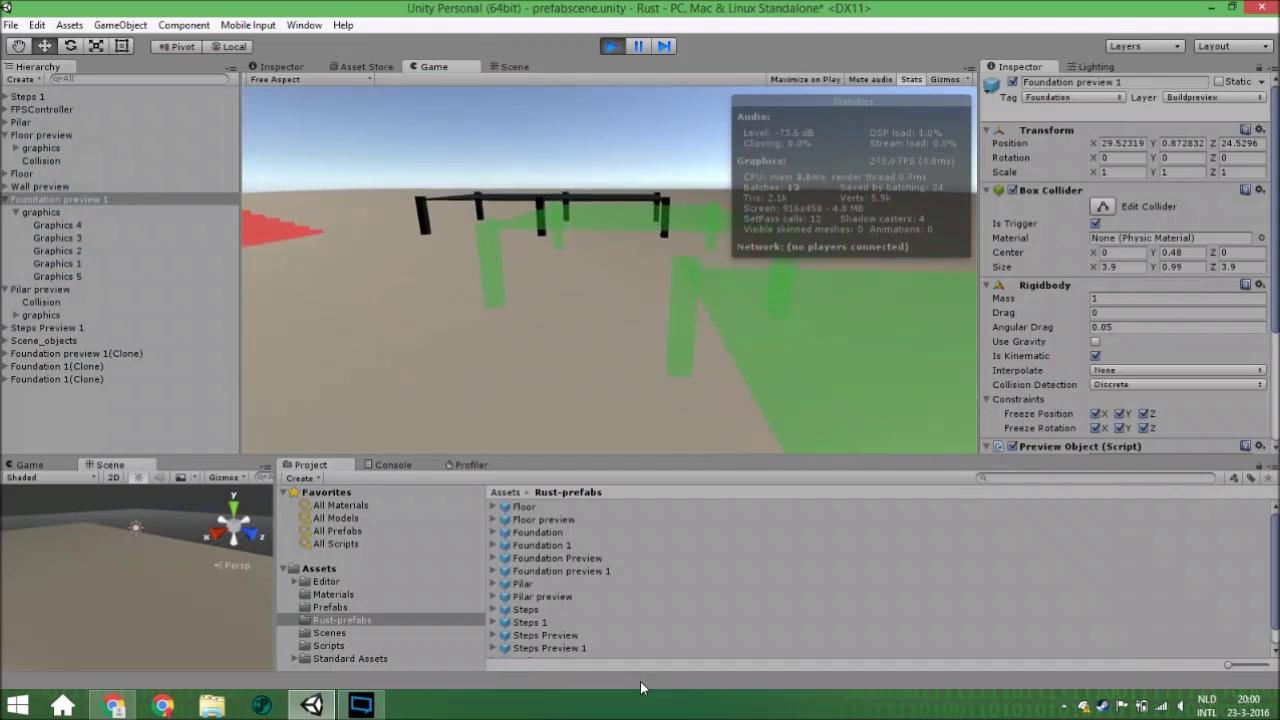
{"action": "left_click", "coordinate": [640, 681]}
{"action": "key", "text": "w"}
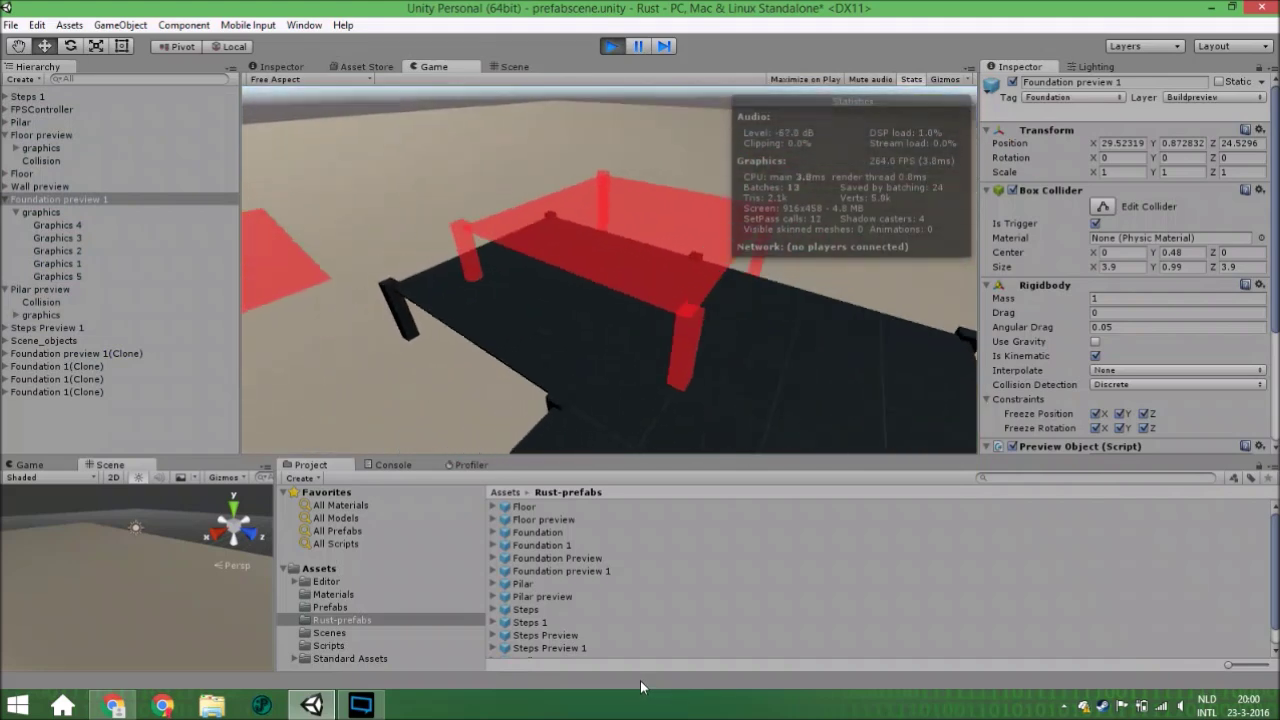
{"action": "key", "text": "w"}
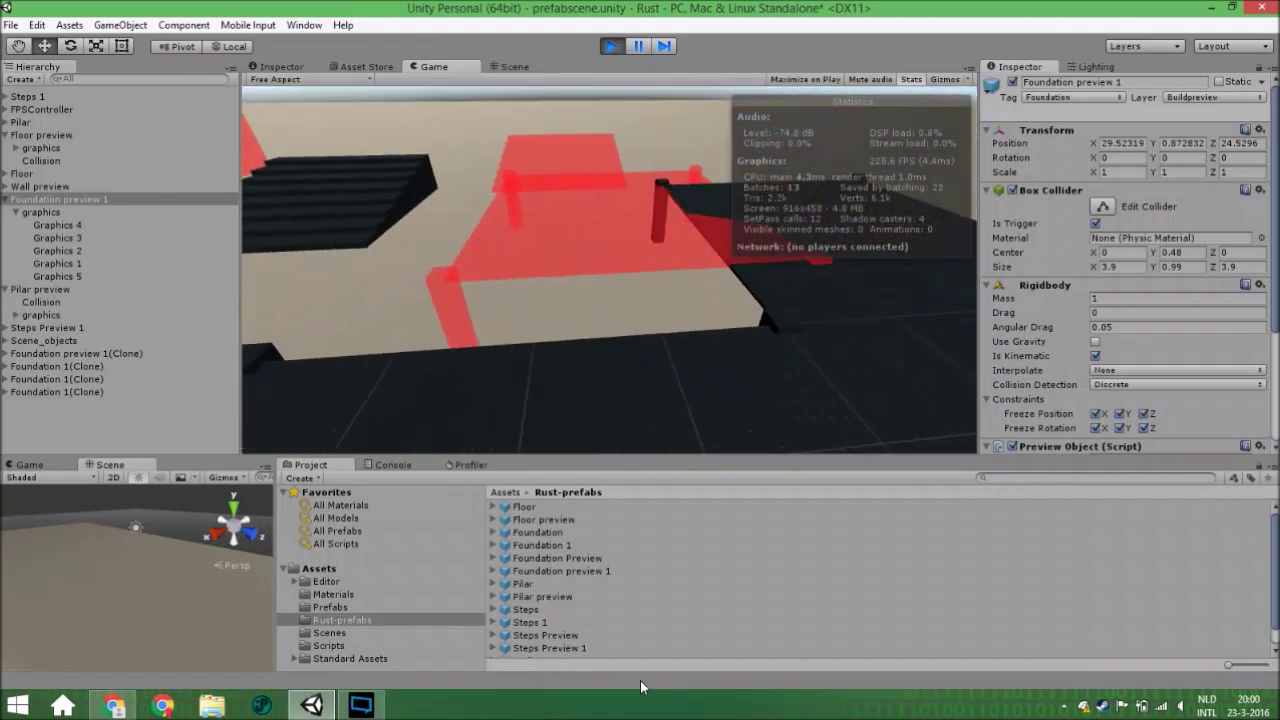
{"action": "left_click", "coordinate": [639, 680]}
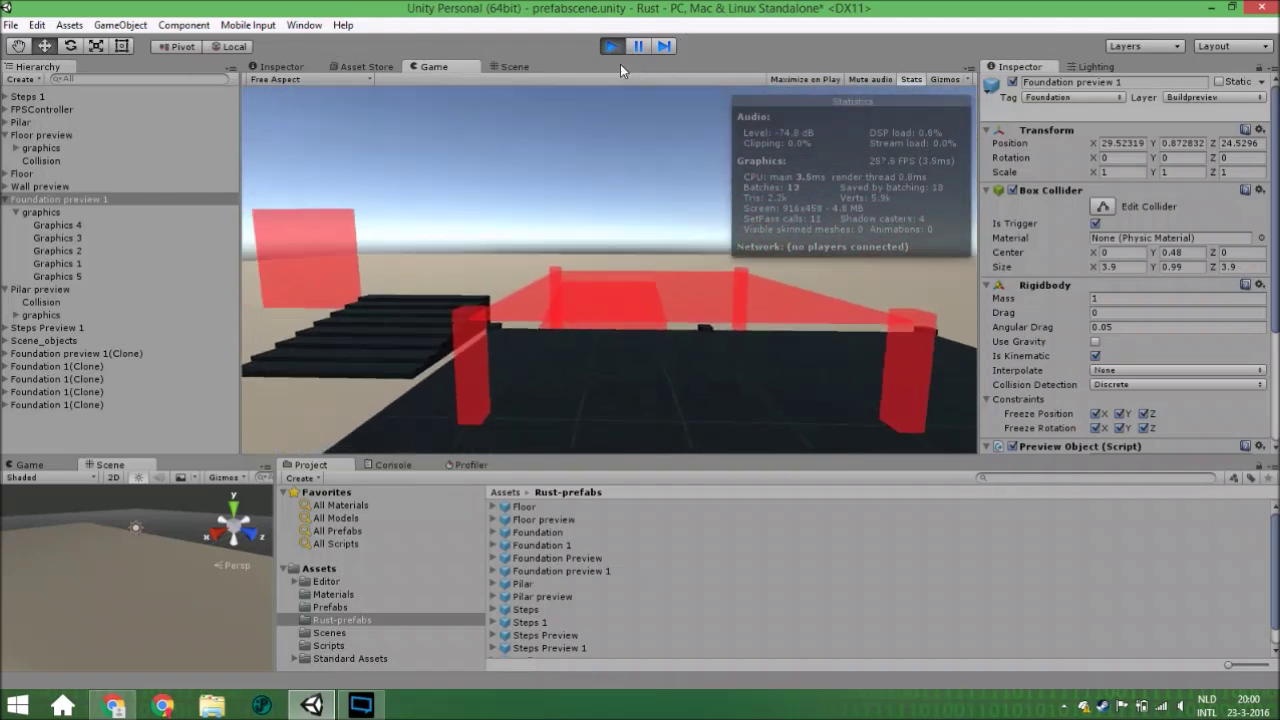
{"action": "left_click", "coordinate": [611, 46]}
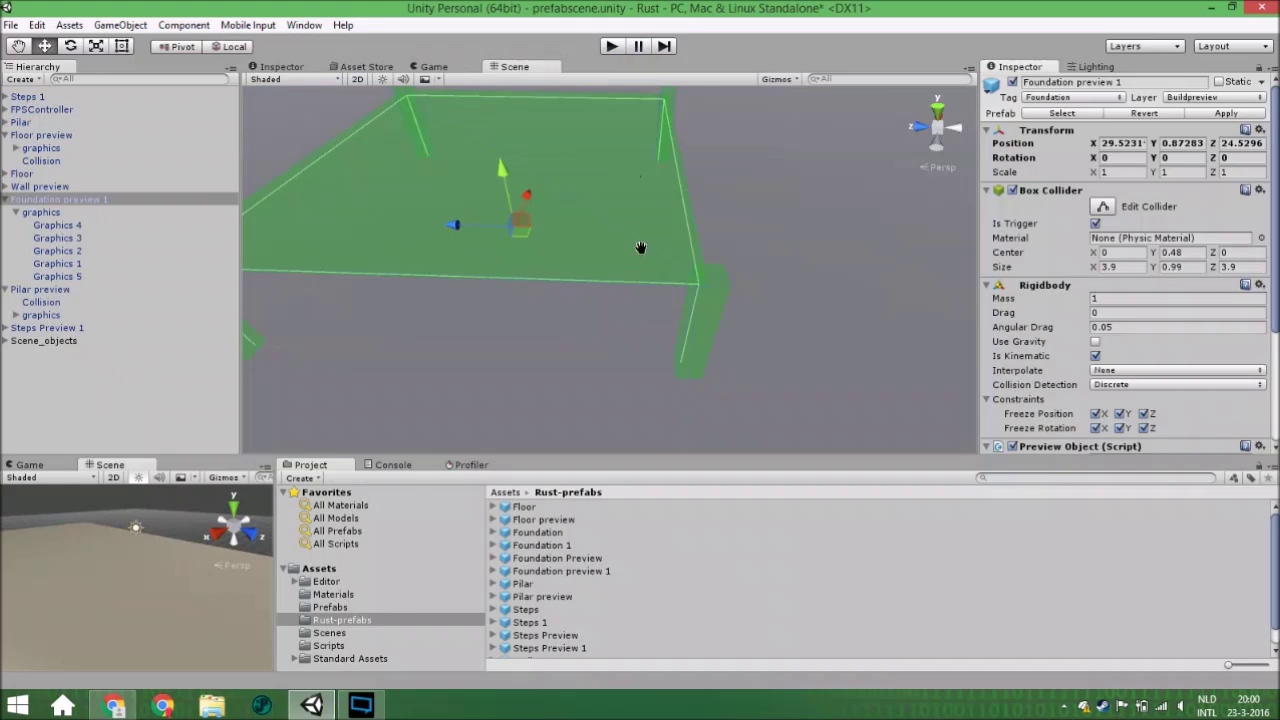
- Try shifting the foundation preview's corner leg, Graphics 4, outward to X -2.143, and undo the move
{"action": "middle_click_drag", "start_coordinate": [640, 248], "coordinate": [669, 237]}
{"action": "right_click_drag", "start_coordinate": [669, 237], "coordinate": [687, 274]}
{"action": "mouse_move", "coordinate": [687, 272]}
{"action": "middle_mouse_down"}
{"action": "mouse_move", "coordinate": [711, 255]}
{"action": "mouse_move", "coordinate": [703, 274]}
{"action": "mouse_move", "coordinate": [665, 268]}
{"action": "middle_mouse_up"}
{"action": "left_click", "coordinate": [713, 251]}
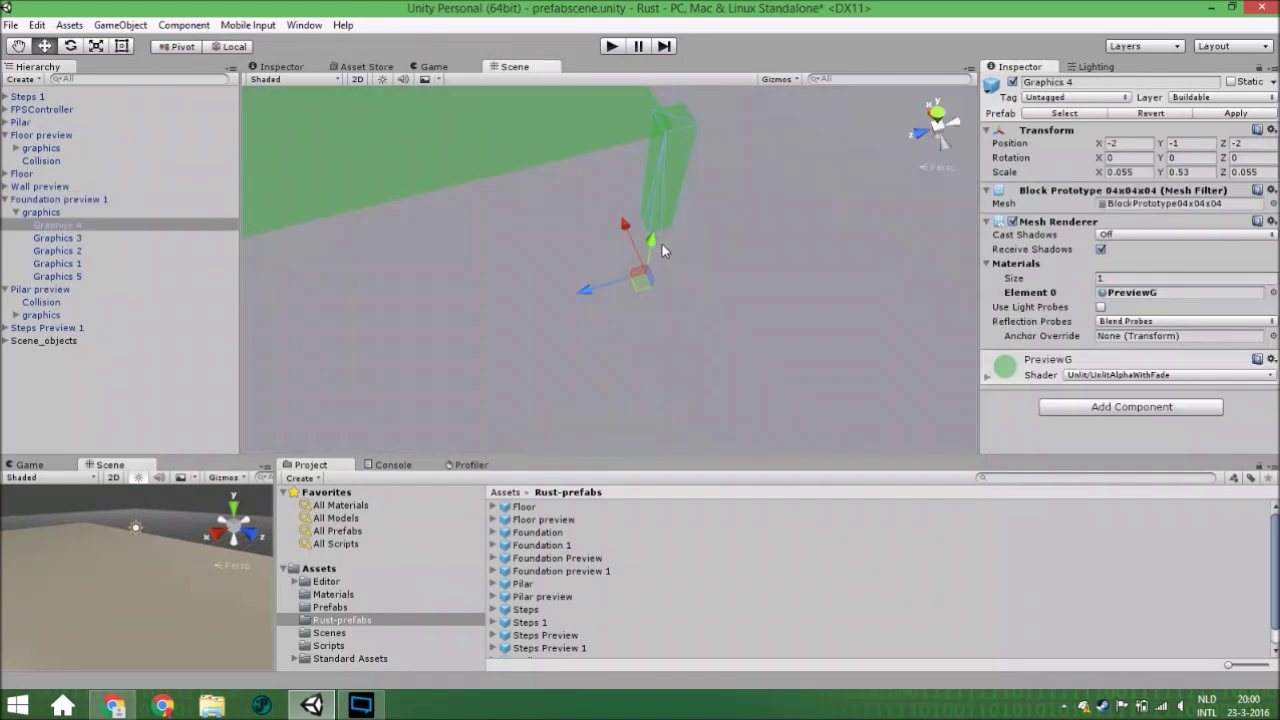
{"action": "middle_click_drag", "start_coordinate": [645, 228], "coordinate": [647, 297]}
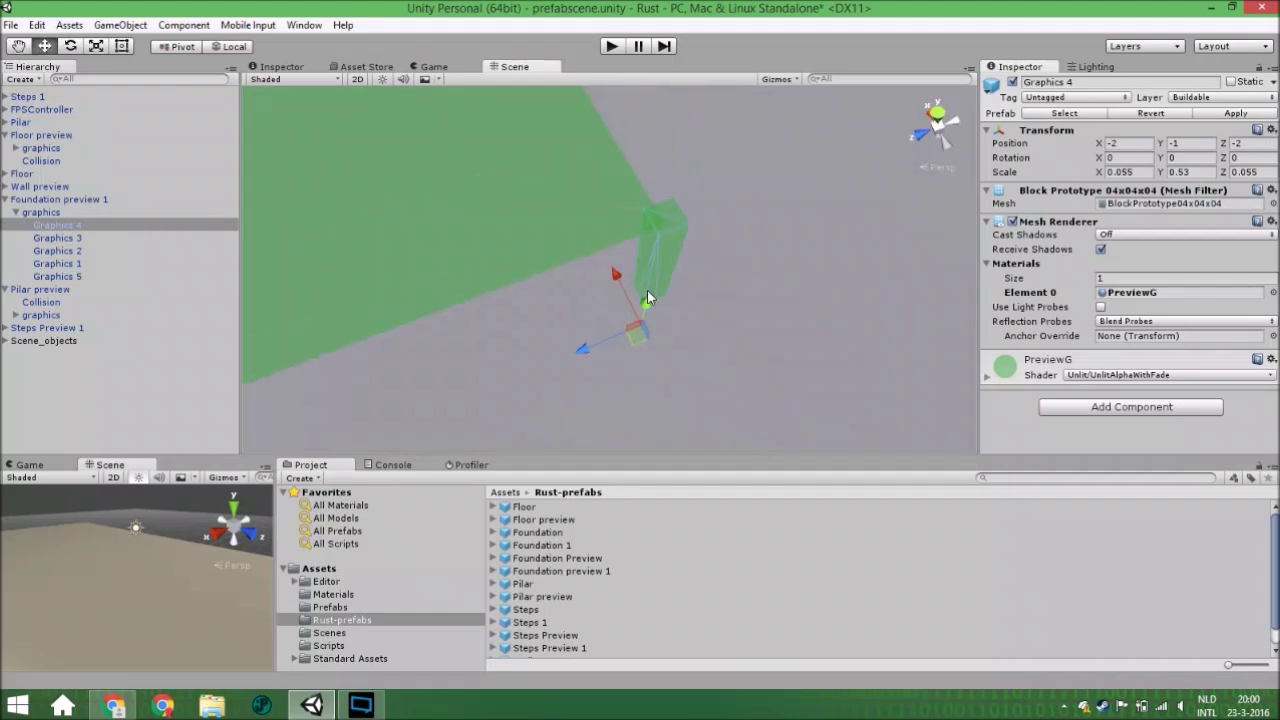
{"action": "left_click_drag", "start_coordinate": [618, 279], "coordinate": [624, 286]}
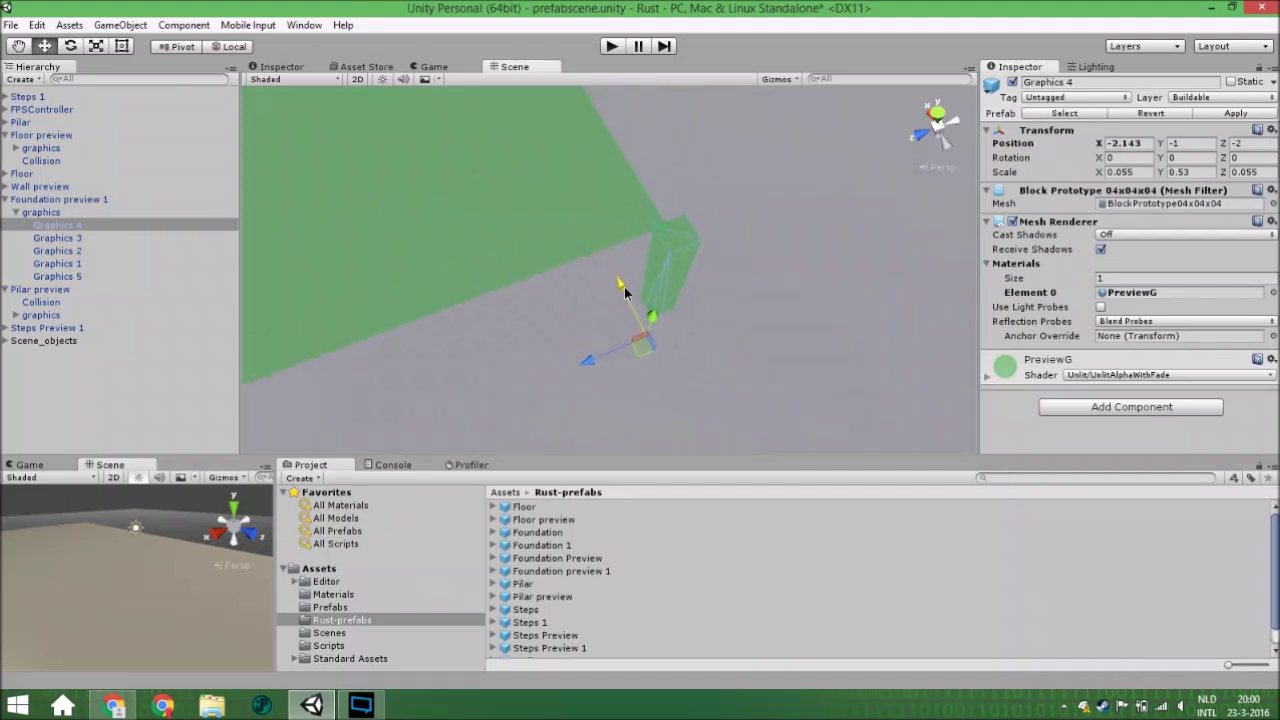
{"action": "key", "text": "ctrl+z"}
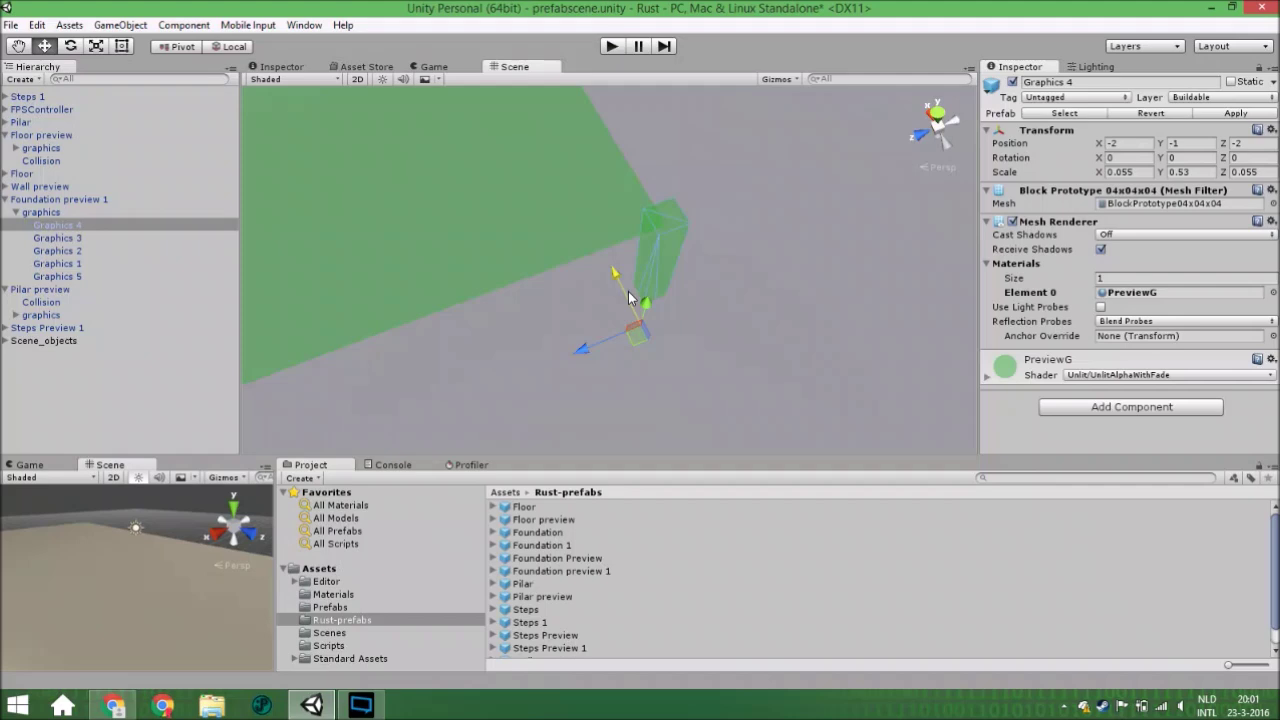
- Start another play test and place one foundation on the terrain, stepping back from it
{"action": "right_click_drag", "start_coordinate": [691, 308], "coordinate": [571, 237]}
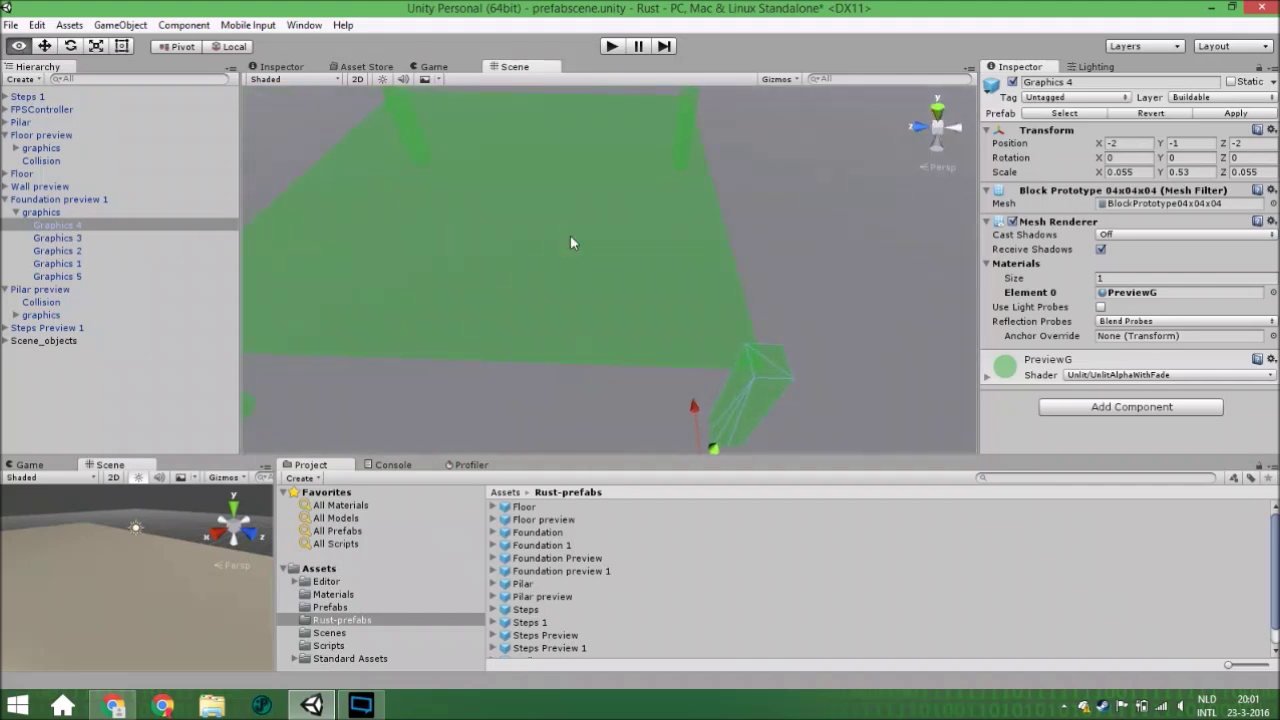
{"action": "right_click_drag", "start_coordinate": [650, 347], "coordinate": [605, 236]}
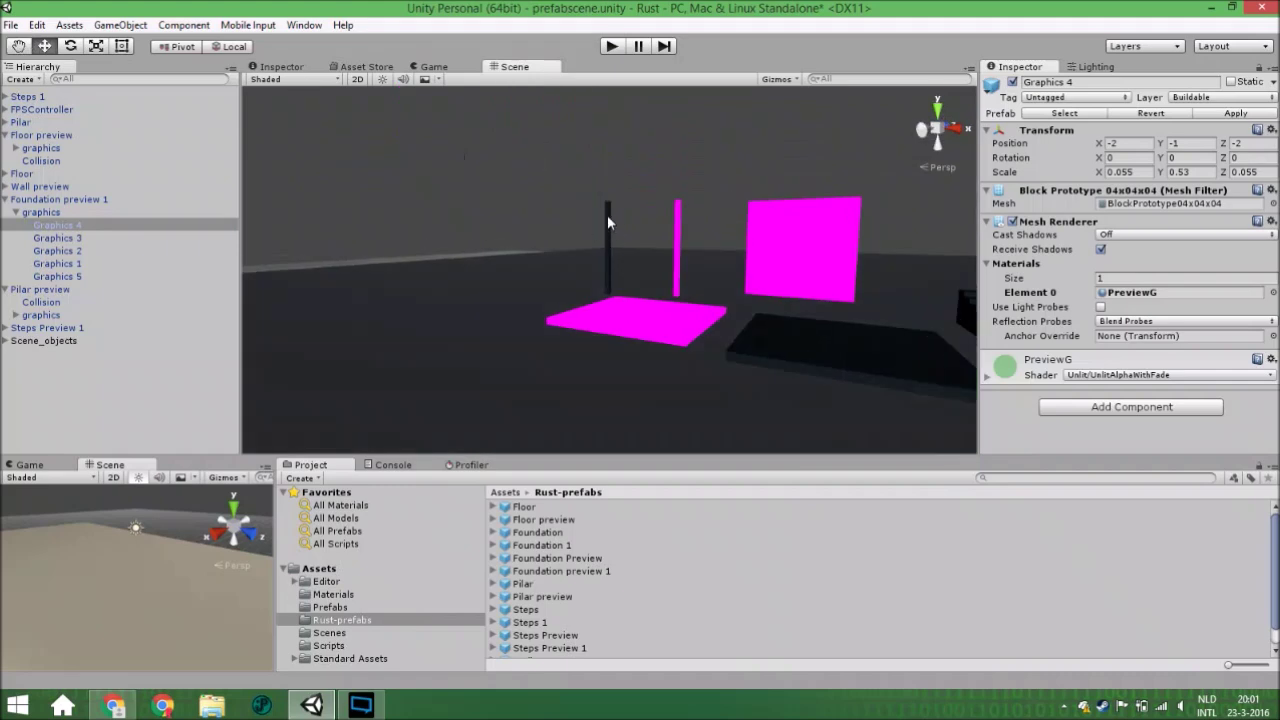
{"action": "right_click_drag", "start_coordinate": [609, 210], "coordinate": [636, 58]}
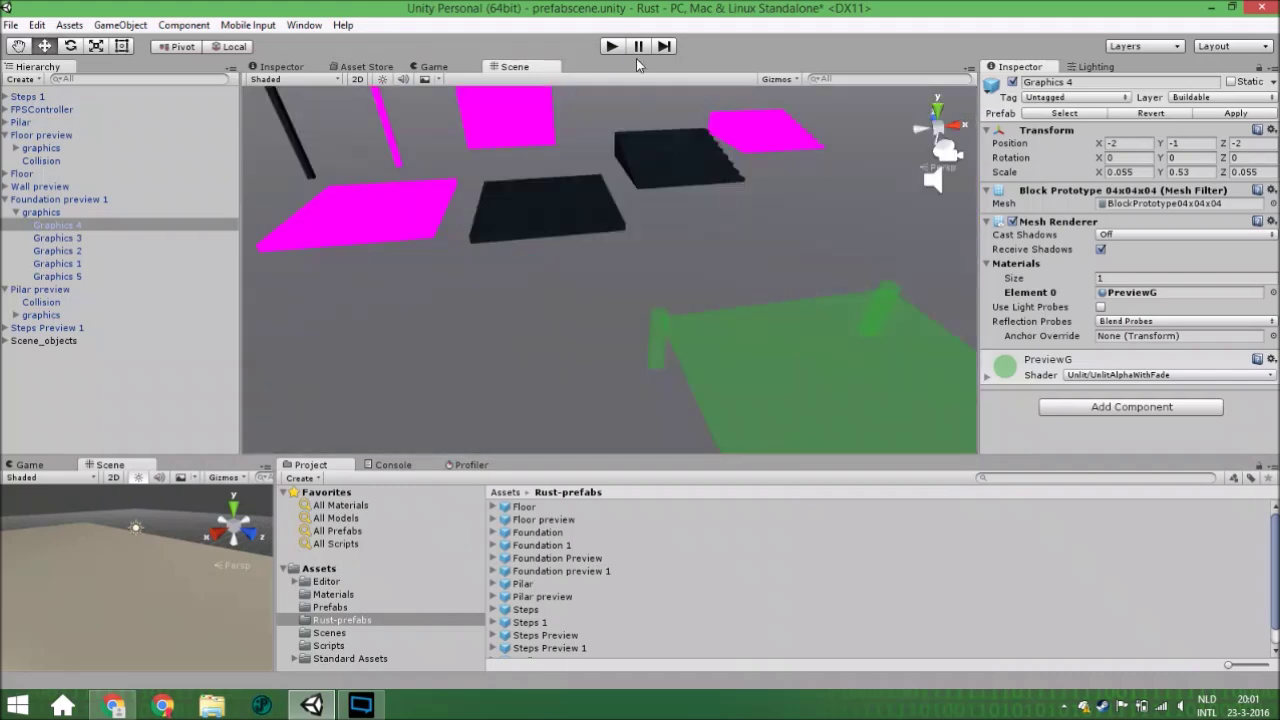
{"action": "left_click", "coordinate": [612, 47]}
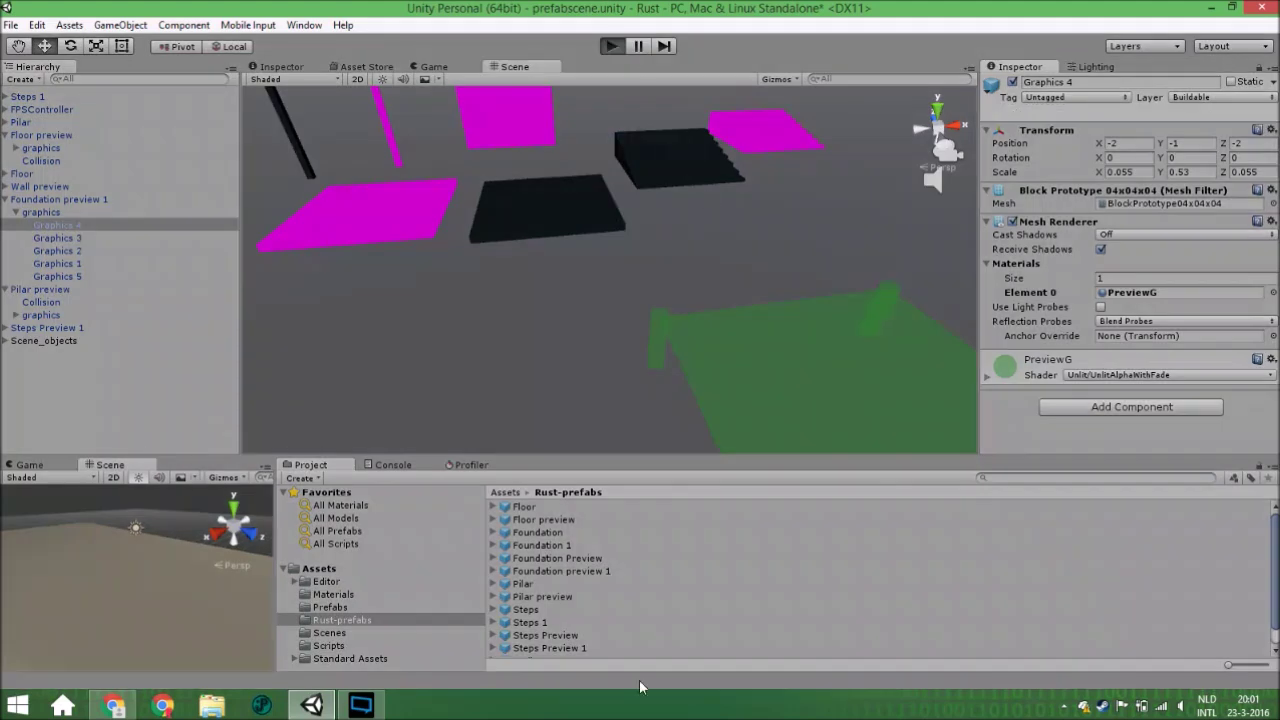
{"action": "key", "text": "s"}
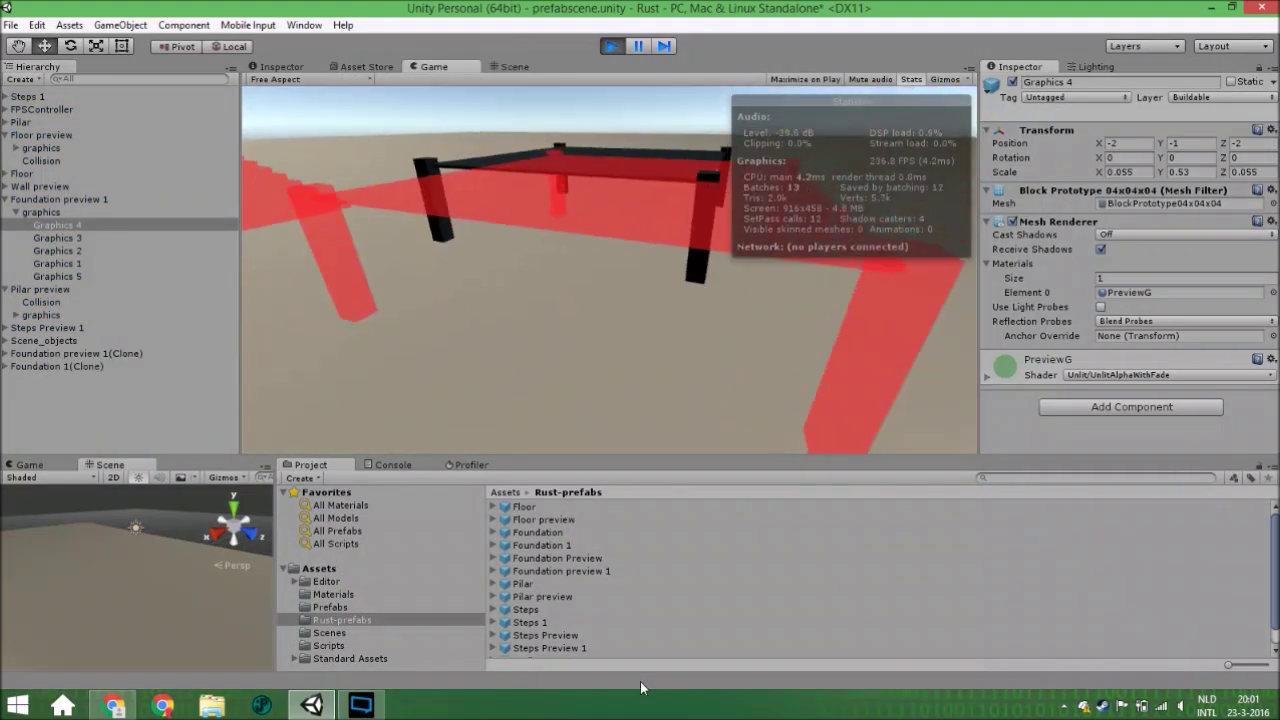
- Switch to the pillar preview, place a pillar on the foundation's corner and view it from the side
{"action": "key", "text": "2"}
{"action": "key", "text": "w"}
{"action": "key", "text": "space"}
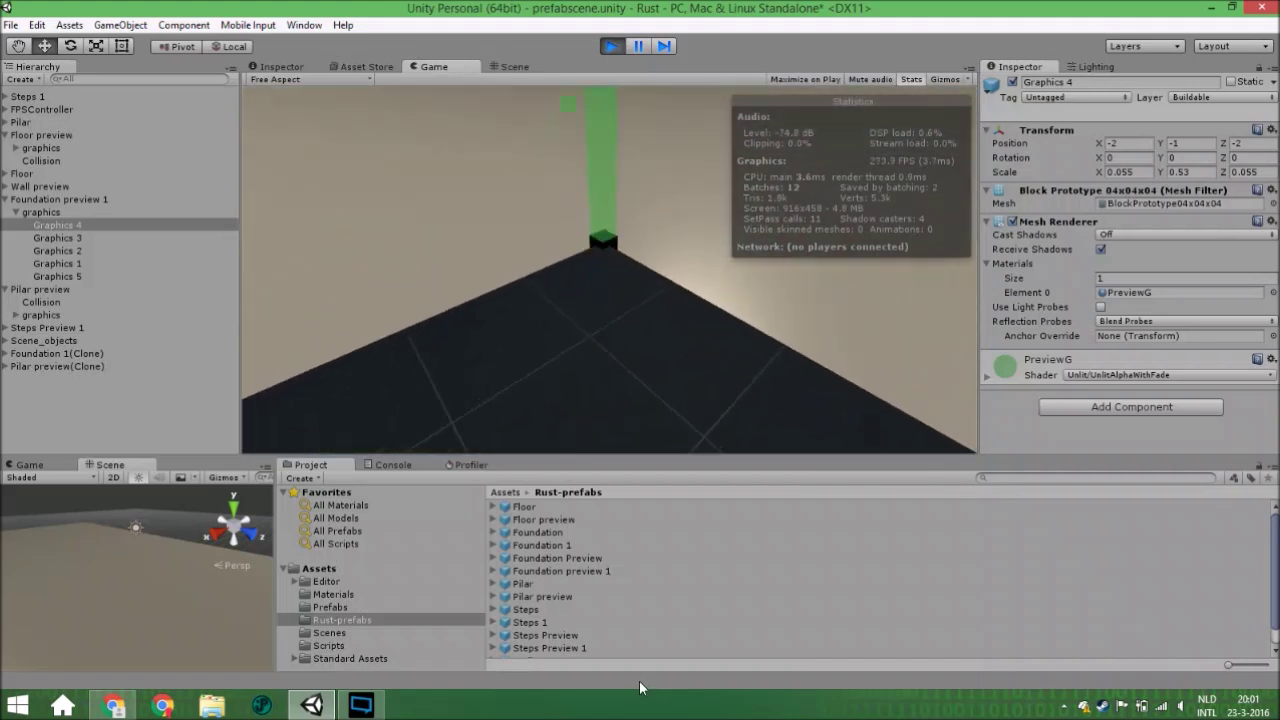
{"action": "left_click", "coordinate": [641, 687]}
{"action": "key", "text": "d"}
{"action": "key", "text": "w"}
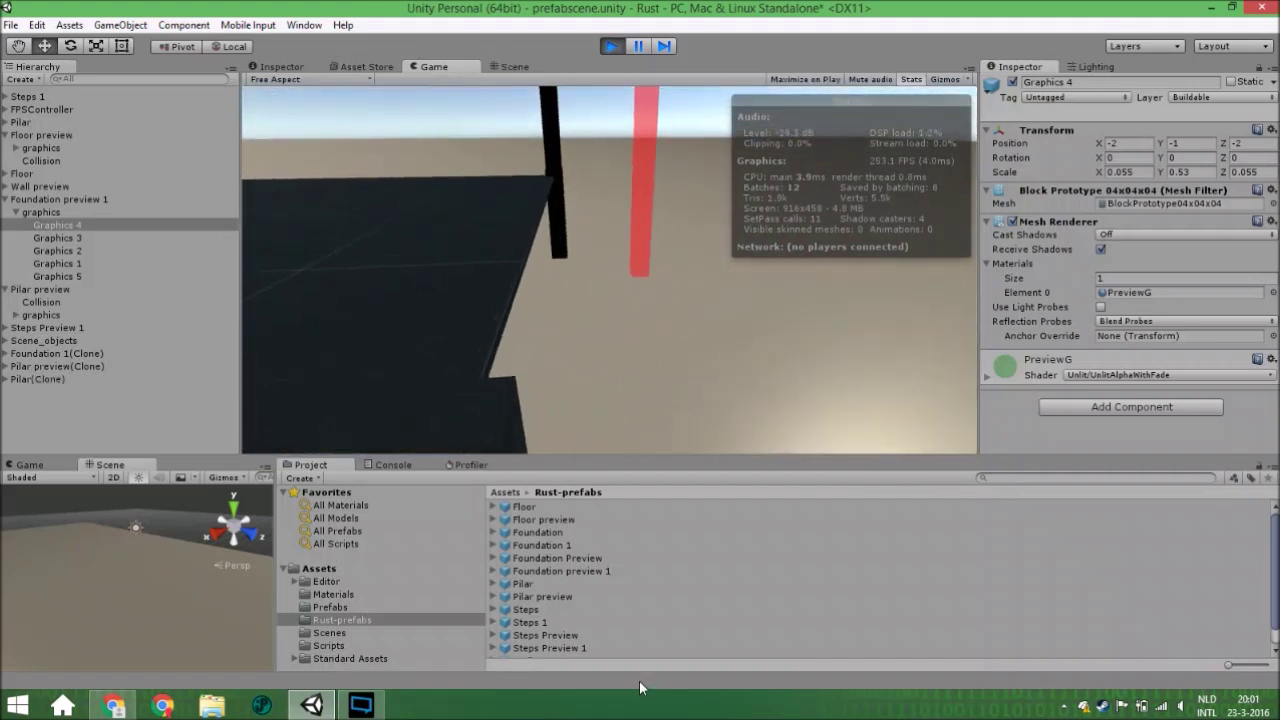
{"action": "key", "text": "d"}
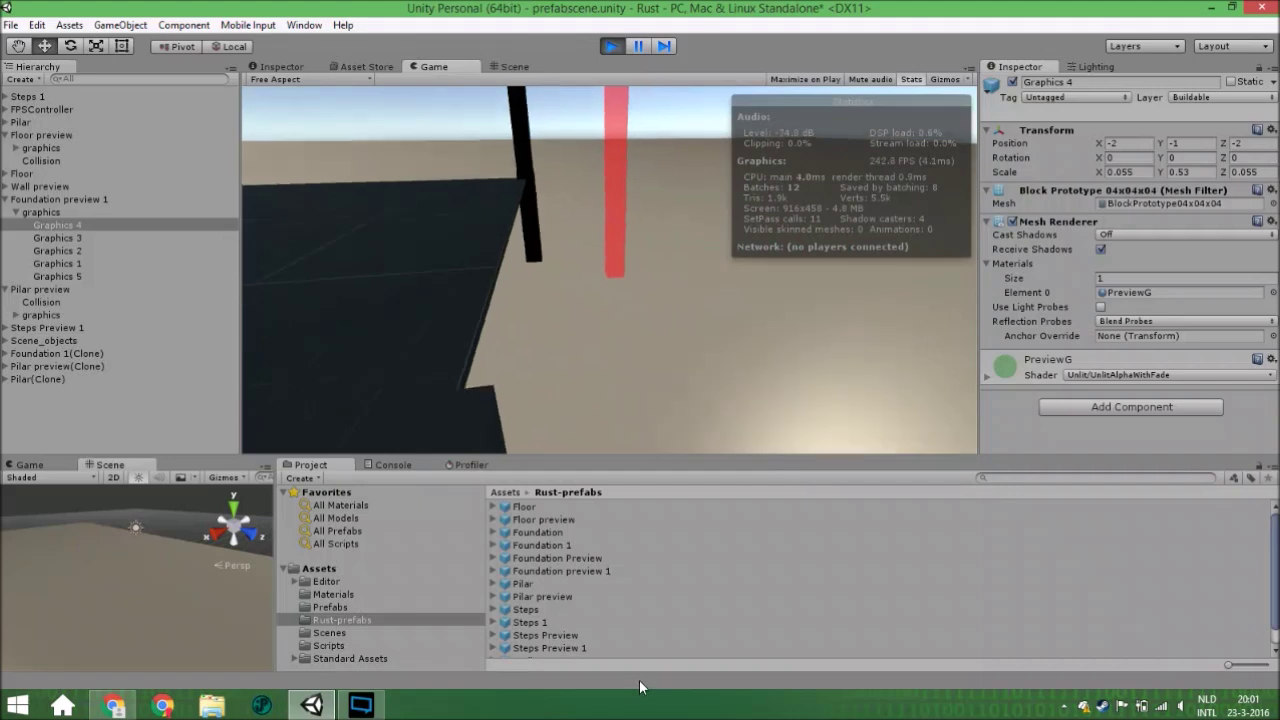
- While the game runs, select the placed pillar's graphics in the Scene view and inspect its base at the foundation corner
{"action": "key", "text": "Escape"}
{"action": "left_click", "coordinate": [506, 69]}
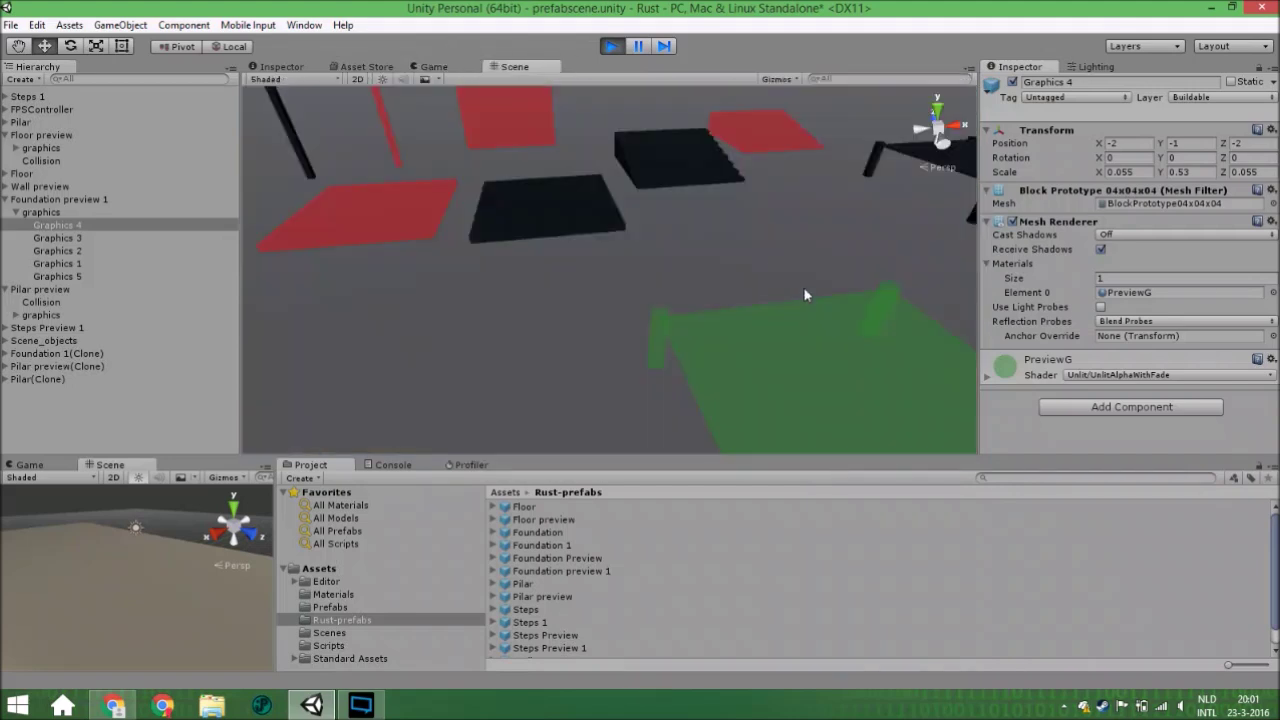
{"action": "middle_click_drag", "start_coordinate": [806, 293], "coordinate": [708, 166]}
{"action": "right_click_drag", "start_coordinate": [708, 166], "coordinate": [784, 121]}
{"action": "scroll", "coordinate": [716, 160], "scroll_direction": "up", "scroll_amount": 2}
{"action": "scroll", "coordinate": [714, 158], "scroll_direction": "up", "scroll_amount": 8}
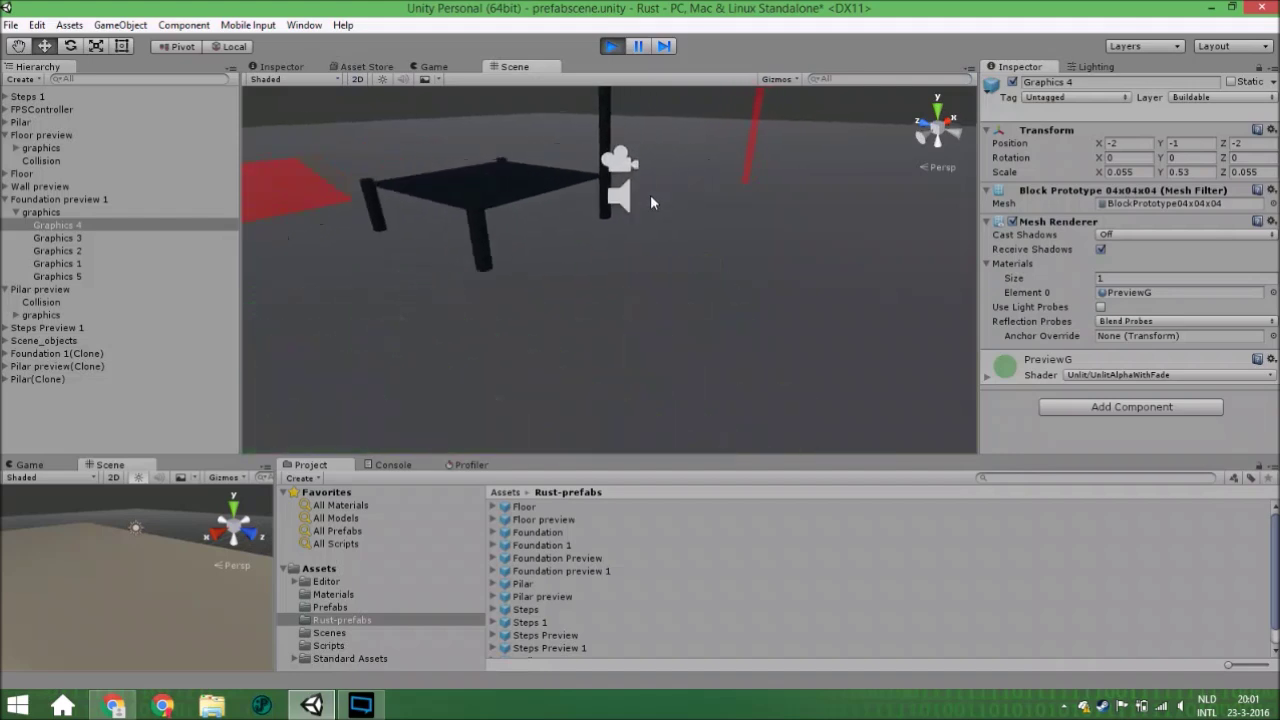
{"action": "left_click", "coordinate": [588, 220]}
{"action": "scroll", "coordinate": [593, 280], "scroll_direction": "up", "scroll_amount": 2}
{"action": "scroll", "coordinate": [597, 283], "scroll_direction": "up", "scroll_amount": 5}
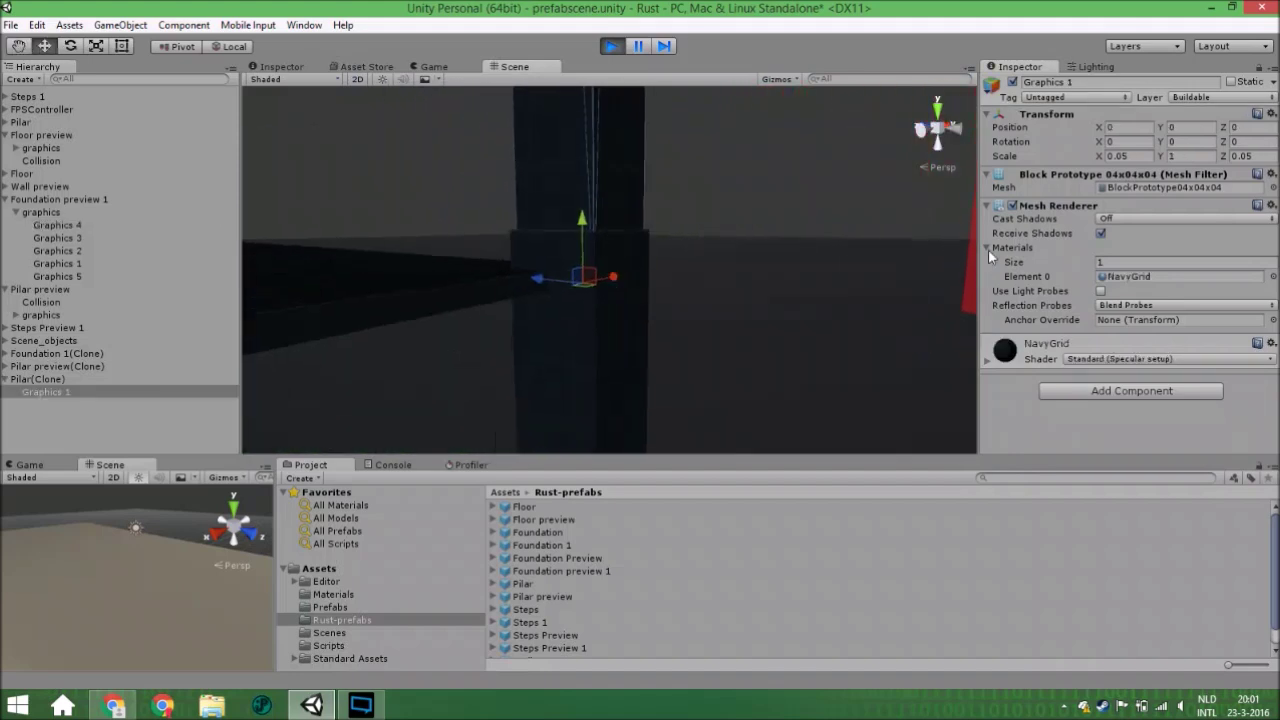
- Select the Pilar(Clone) object and examine its box collider and how the pillar sits on the foundation's corner leg
{"action": "left_click", "coordinate": [86, 381]}
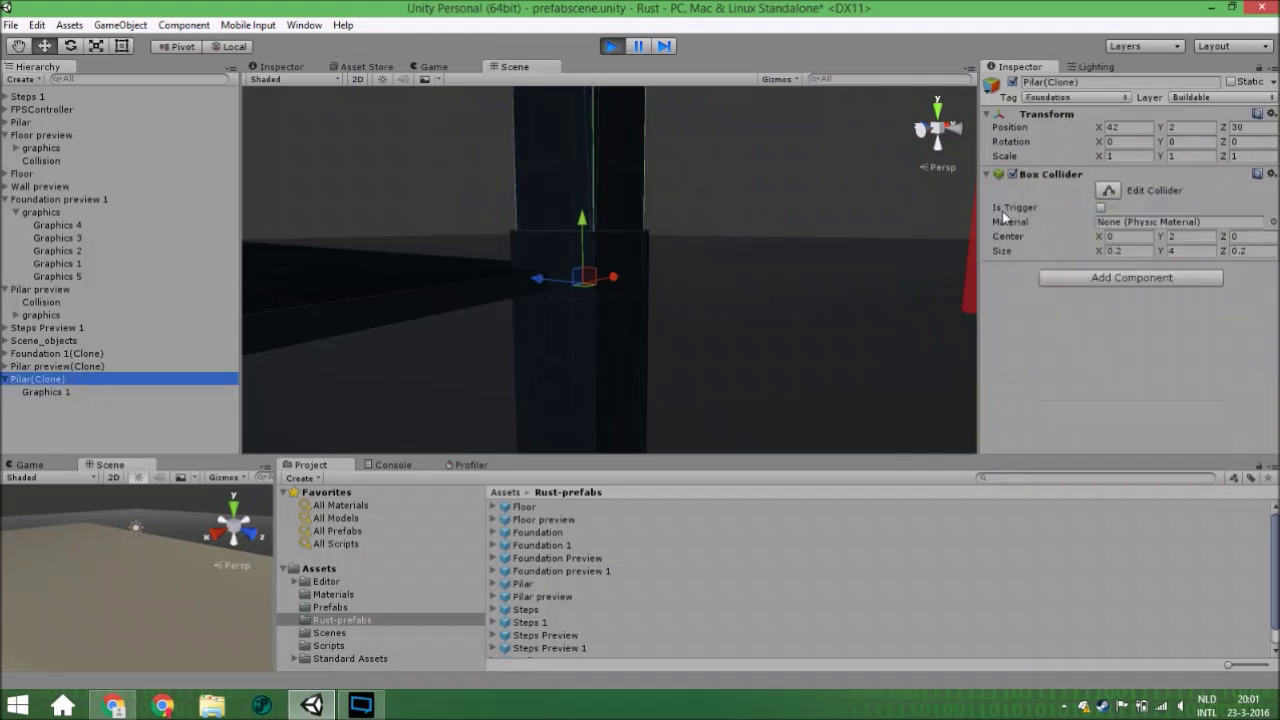
{"action": "scroll", "coordinate": [592, 258], "scroll_direction": "up", "scroll_amount": 3}
{"action": "scroll", "coordinate": [594, 270], "scroll_direction": "down", "scroll_amount": 3}
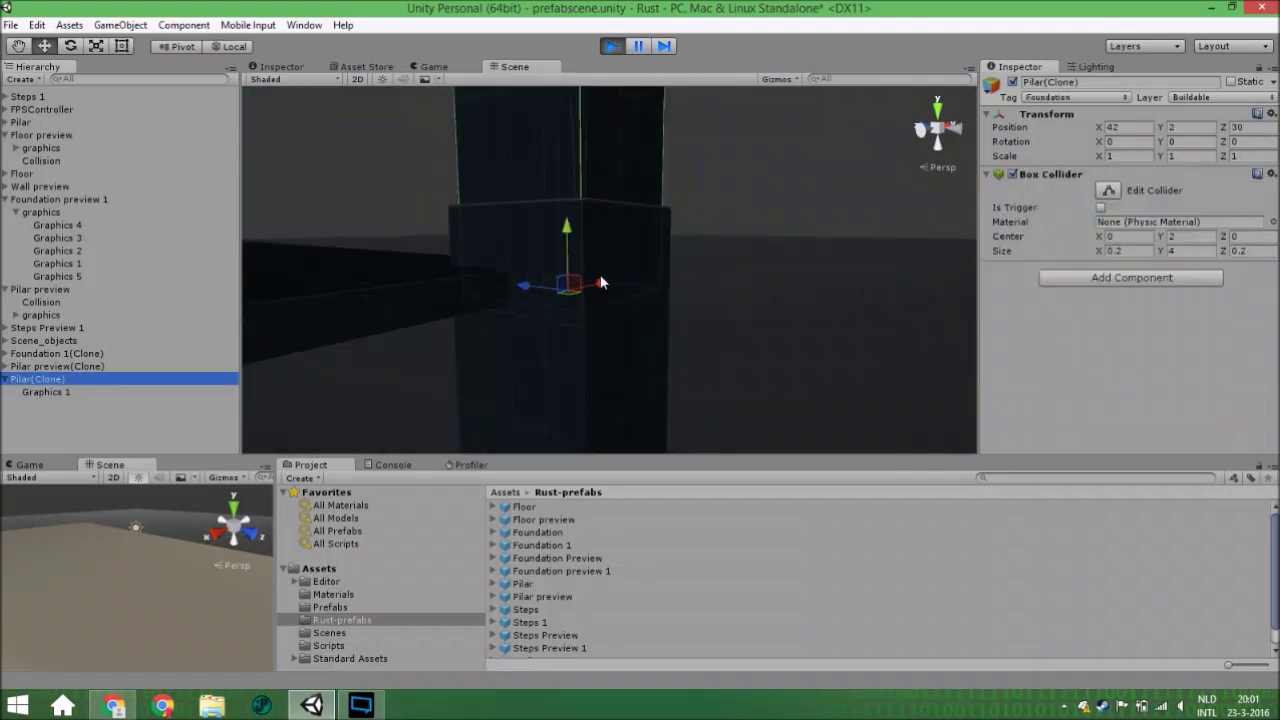
{"action": "middle_click_drag", "start_coordinate": [562, 259], "coordinate": [611, 303]}
{"action": "left_click_drag", "start_coordinate": [566, 240], "coordinate": [554, 283], "text": "alt"}
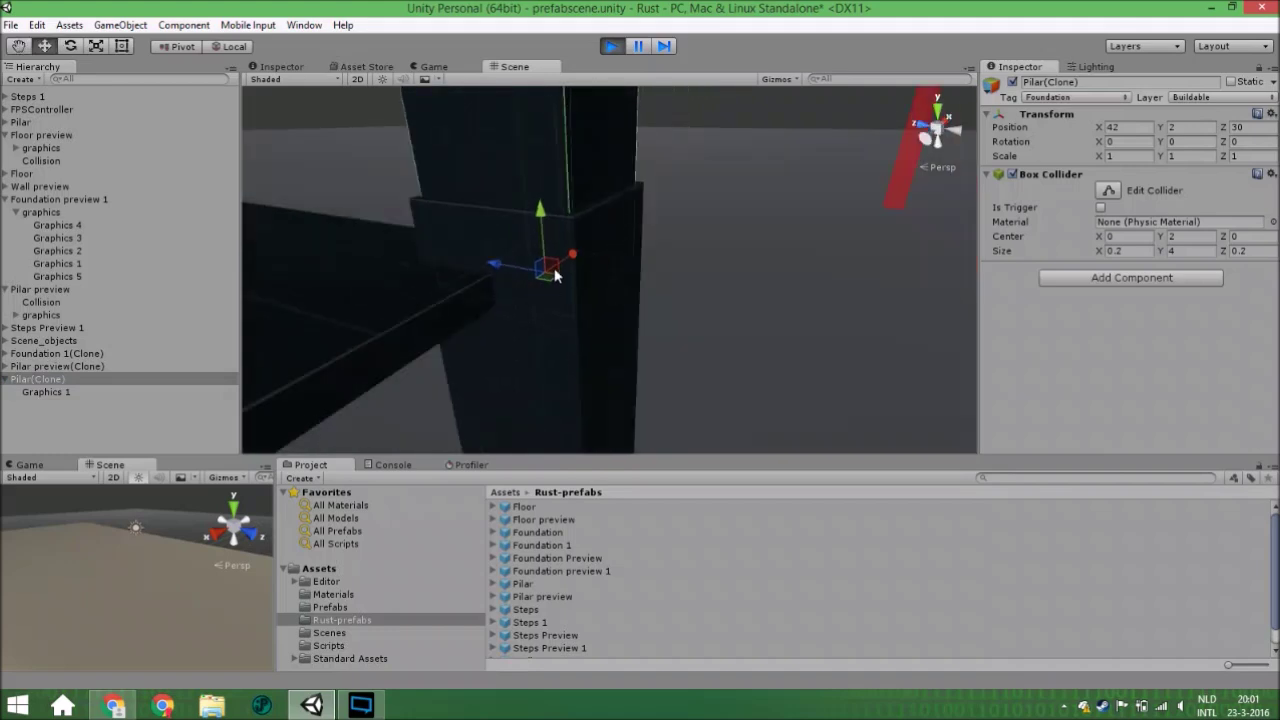
{"action": "scroll", "coordinate": [556, 275], "scroll_direction": "down", "scroll_amount": 5}
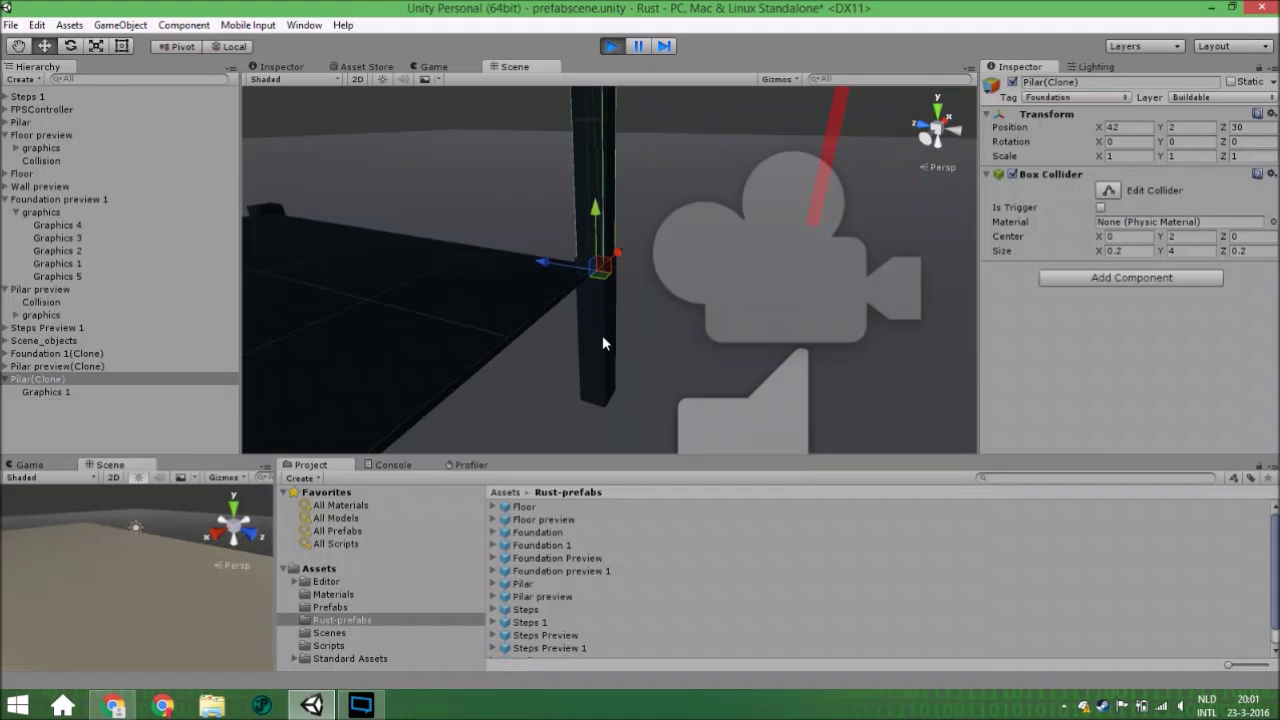
{"action": "scroll", "coordinate": [629, 166], "scroll_direction": "down", "scroll_amount": 3}
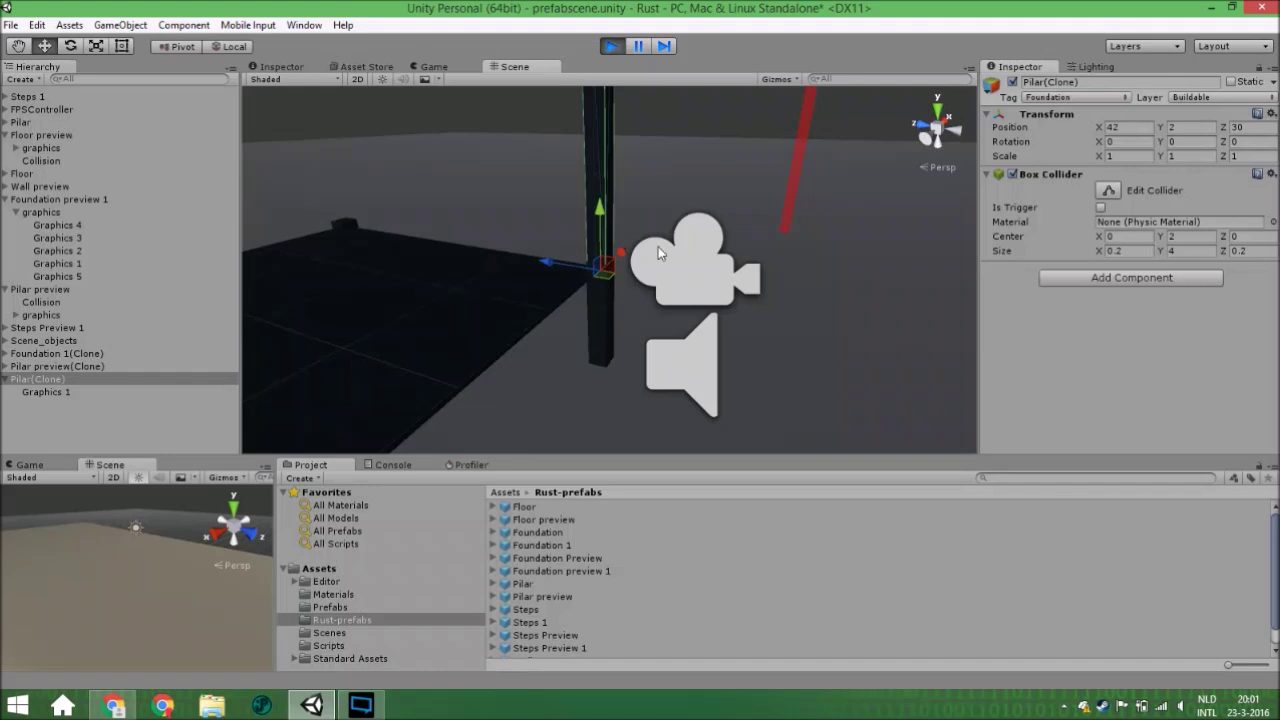
{"action": "left_click_drag", "start_coordinate": [658, 246], "coordinate": [622, 266], "text": "alt"}
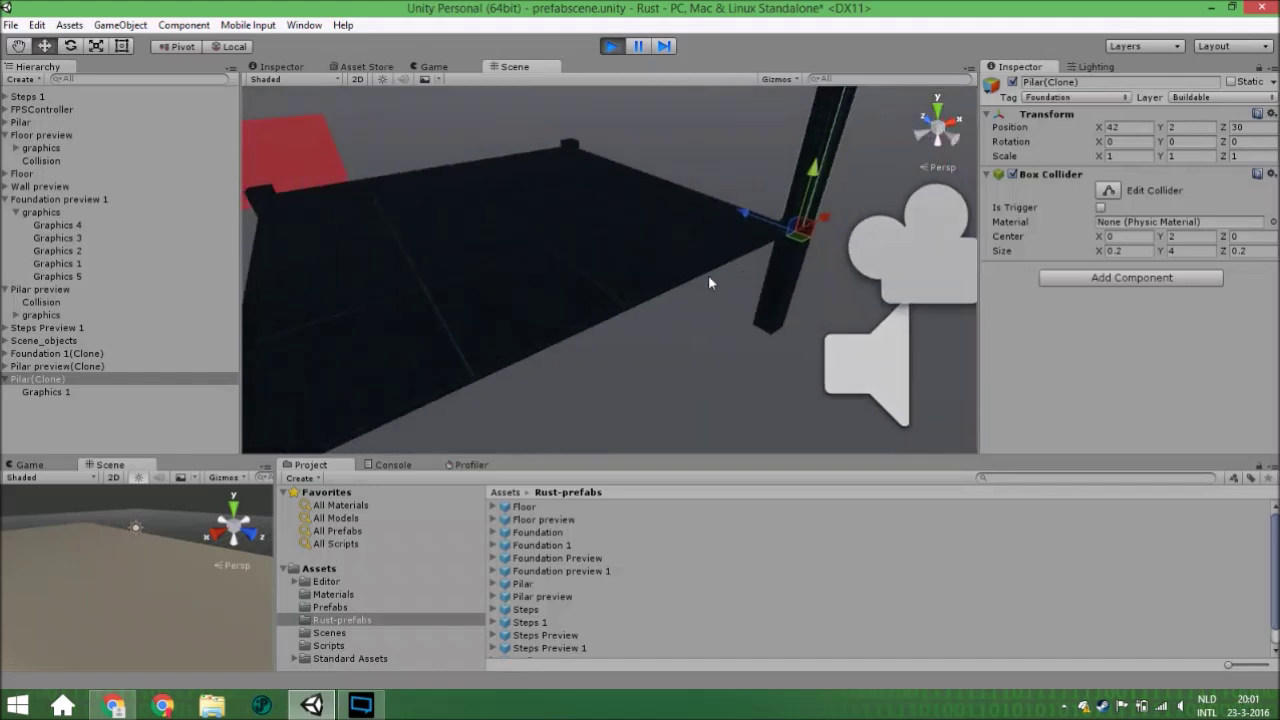
- Select another corner leg of the placed foundation to inspect it, and stop the play test
{"action": "mouse_move", "coordinate": [580, 334]}
{"action": "left_mouse_down", "text": "alt"}
{"action": "mouse_move", "coordinate": [517, 306]}
{"action": "mouse_move", "coordinate": [366, 366]}
{"action": "left_mouse_up", "text": "alt"}
{"action": "left_click", "coordinate": [366, 366]}
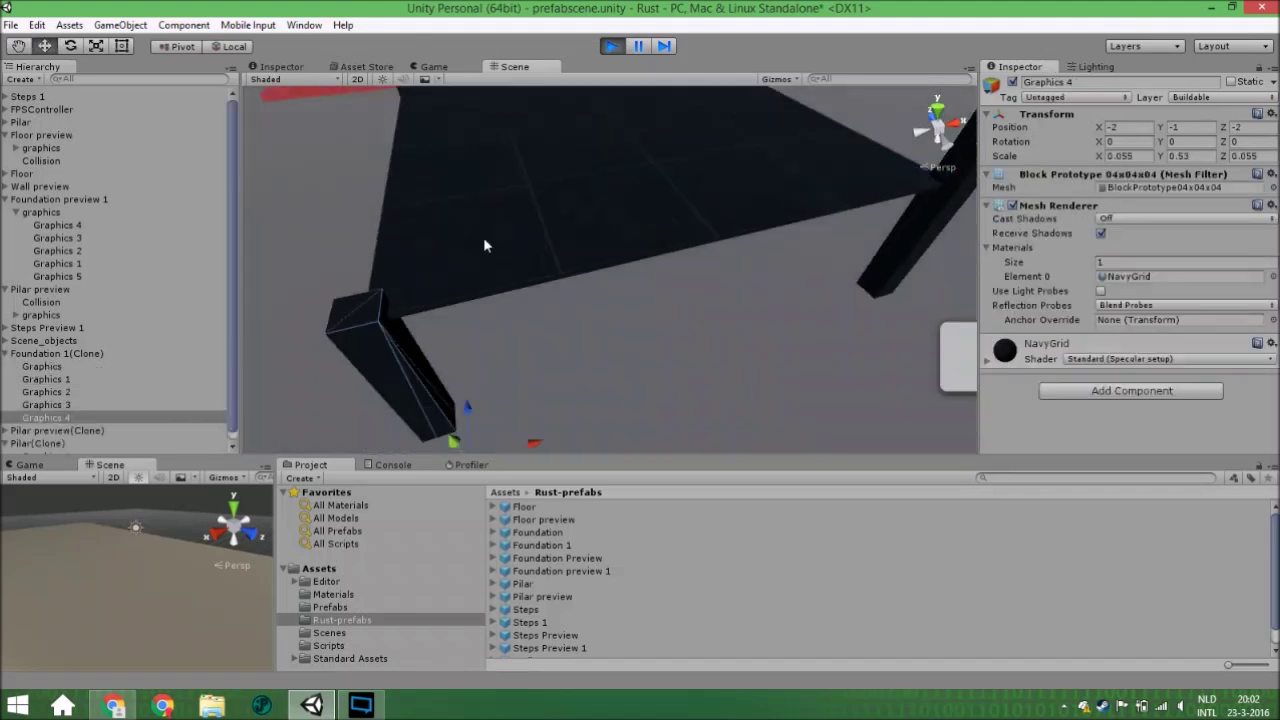
{"action": "left_click", "coordinate": [612, 46]}
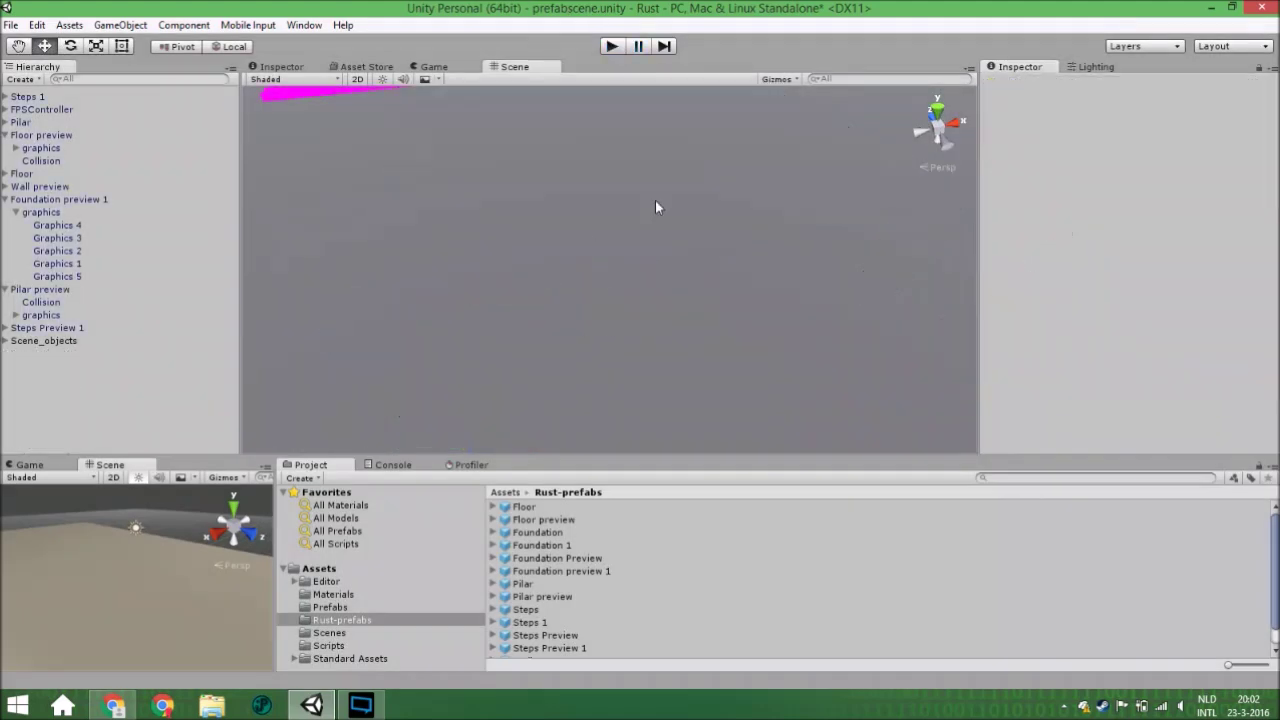
- Select the foundation preview's corner leg, Graphics 4, and inspect from the side how far it extends above and below the platform
{"action": "scroll", "coordinate": [478, 243], "scroll_direction": "down", "scroll_amount": 2}
{"action": "middle_click_drag", "start_coordinate": [490, 243], "coordinate": [800, 165]}
{"action": "scroll", "coordinate": [523, 262], "scroll_direction": "down", "scroll_amount": 5}
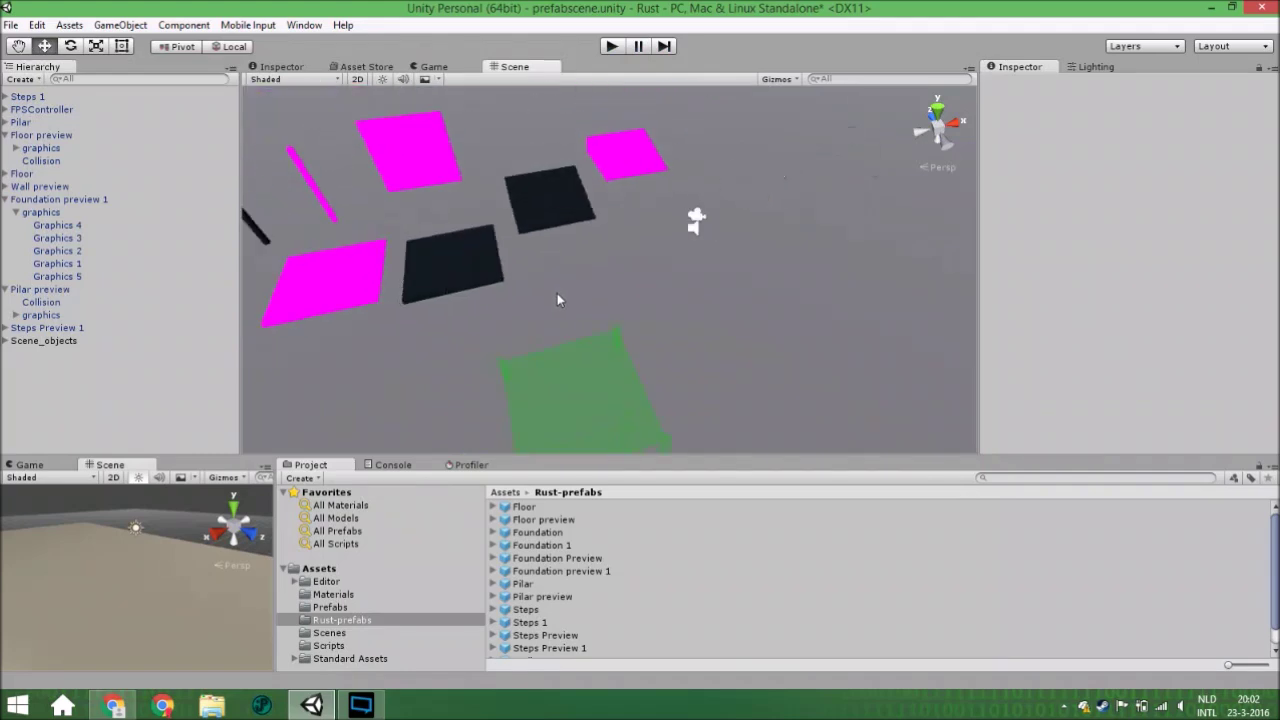
{"action": "middle_click_drag", "start_coordinate": [570, 390], "coordinate": [632, 304]}
{"action": "scroll", "coordinate": [632, 304], "scroll_direction": "up", "scroll_amount": 10}
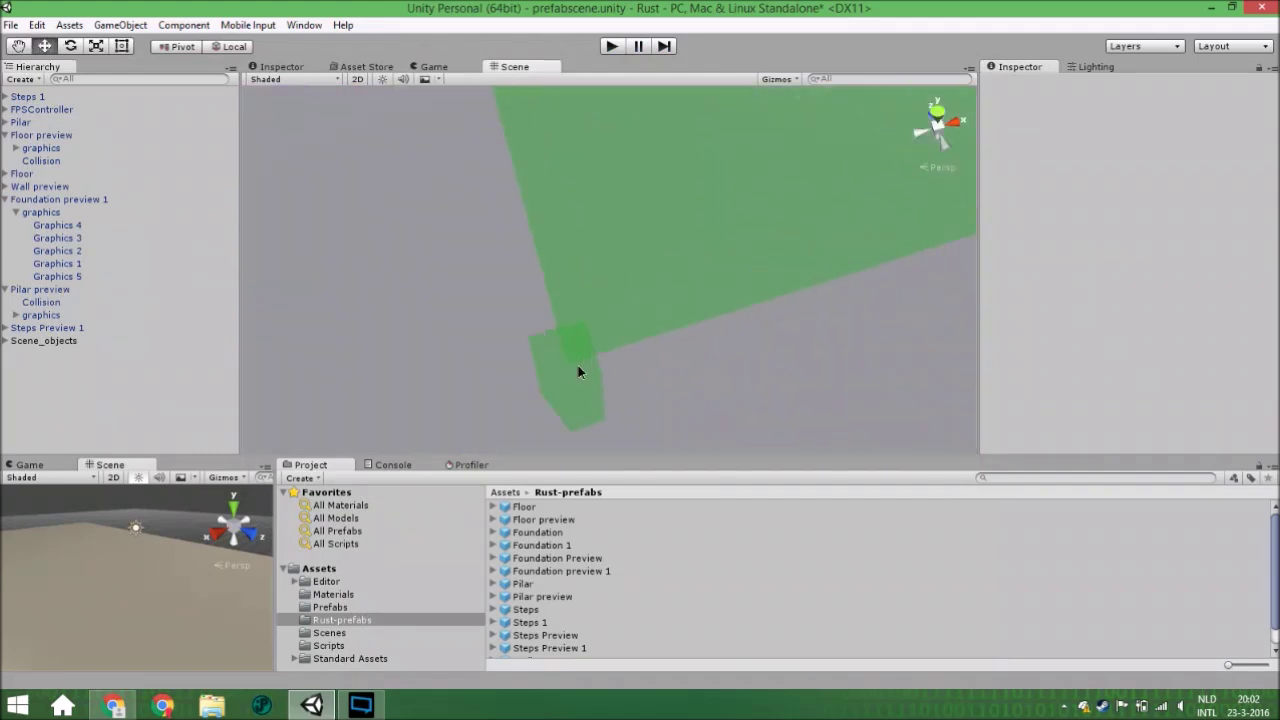
{"action": "left_click", "coordinate": [578, 370]}
{"action": "left_click", "coordinate": [588, 383]}
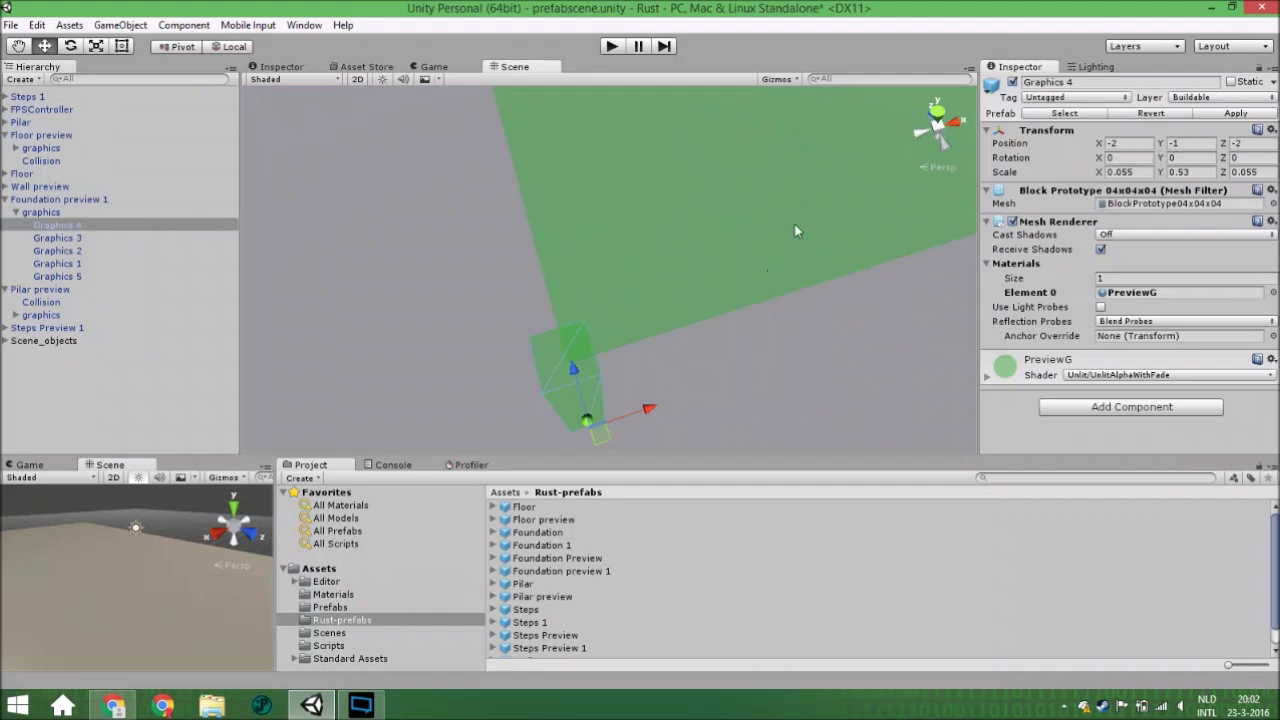
{"action": "right_click_drag", "start_coordinate": [745, 270], "coordinate": [727, 157]}
{"action": "middle_click_drag", "start_coordinate": [730, 420], "coordinate": [733, 448]}
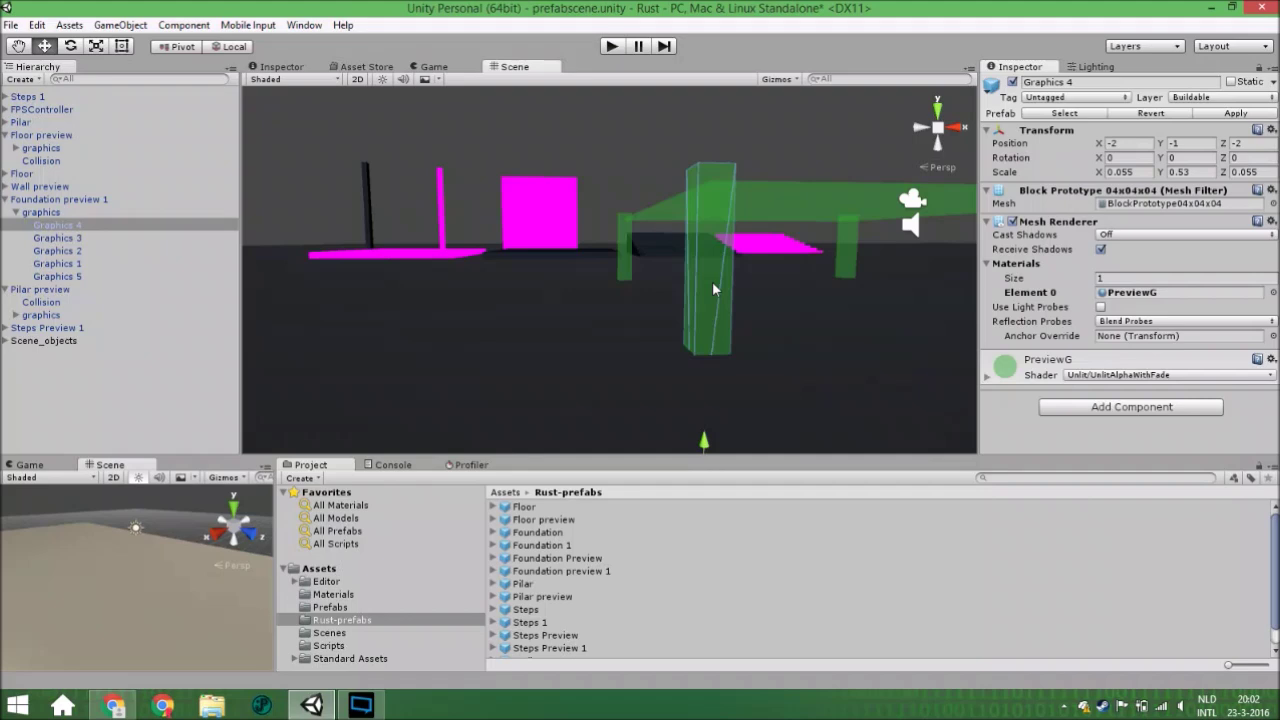
- Select the Floor object beside the stairs and inspect its box collider
{"action": "right_click_drag", "start_coordinate": [642, 202], "coordinate": [632, 244]}
{"action": "middle_click_drag", "start_coordinate": [632, 244], "coordinate": [652, 312]}
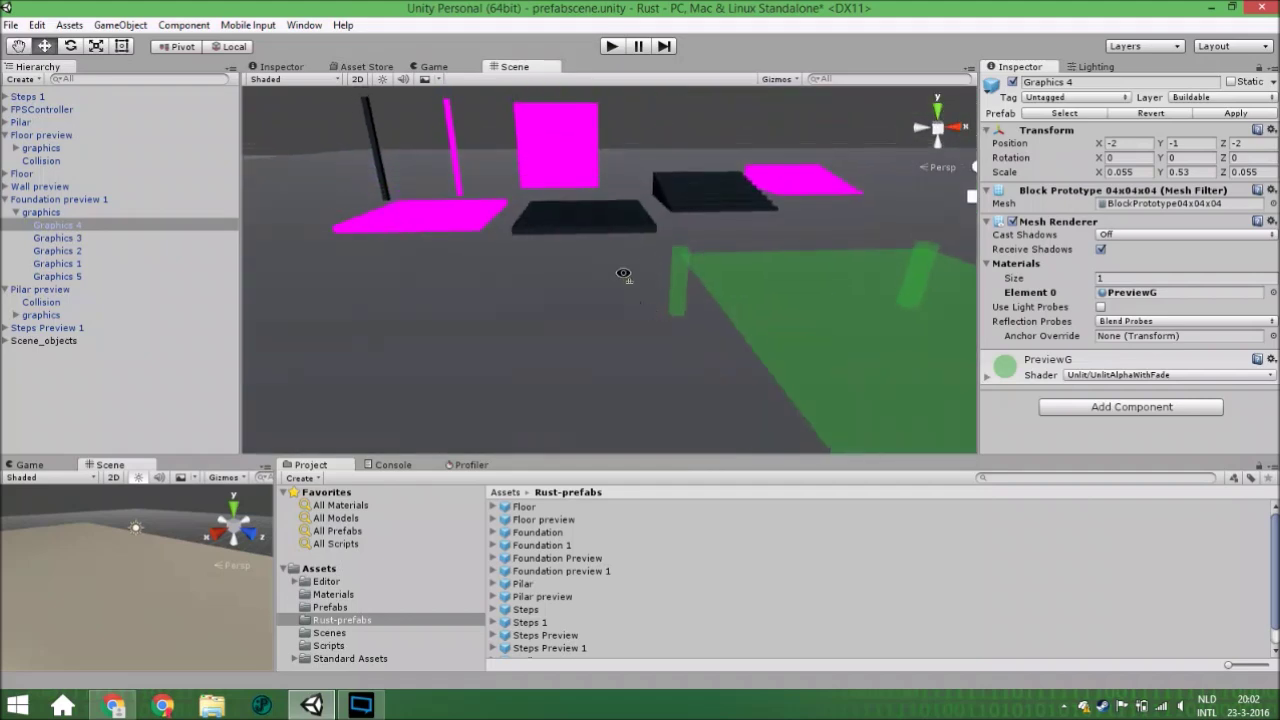
{"action": "scroll", "coordinate": [585, 280], "scroll_direction": "up", "scroll_amount": 5}
{"action": "right_click_drag", "start_coordinate": [623, 277], "coordinate": [578, 323]}
{"action": "right_click_drag", "start_coordinate": [679, 320], "coordinate": [673, 320]}
{"action": "left_click", "coordinate": [673, 324]}
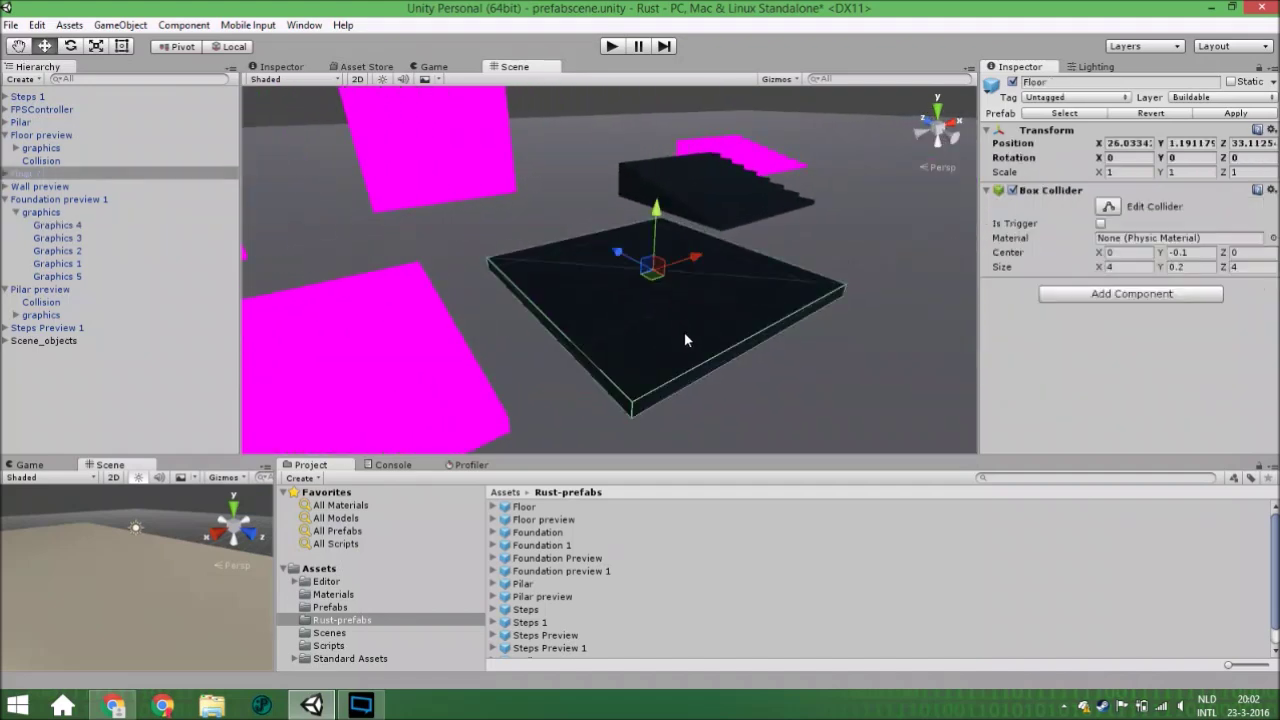
{"action": "right_click_drag", "start_coordinate": [684, 332], "coordinate": [540, 322]}
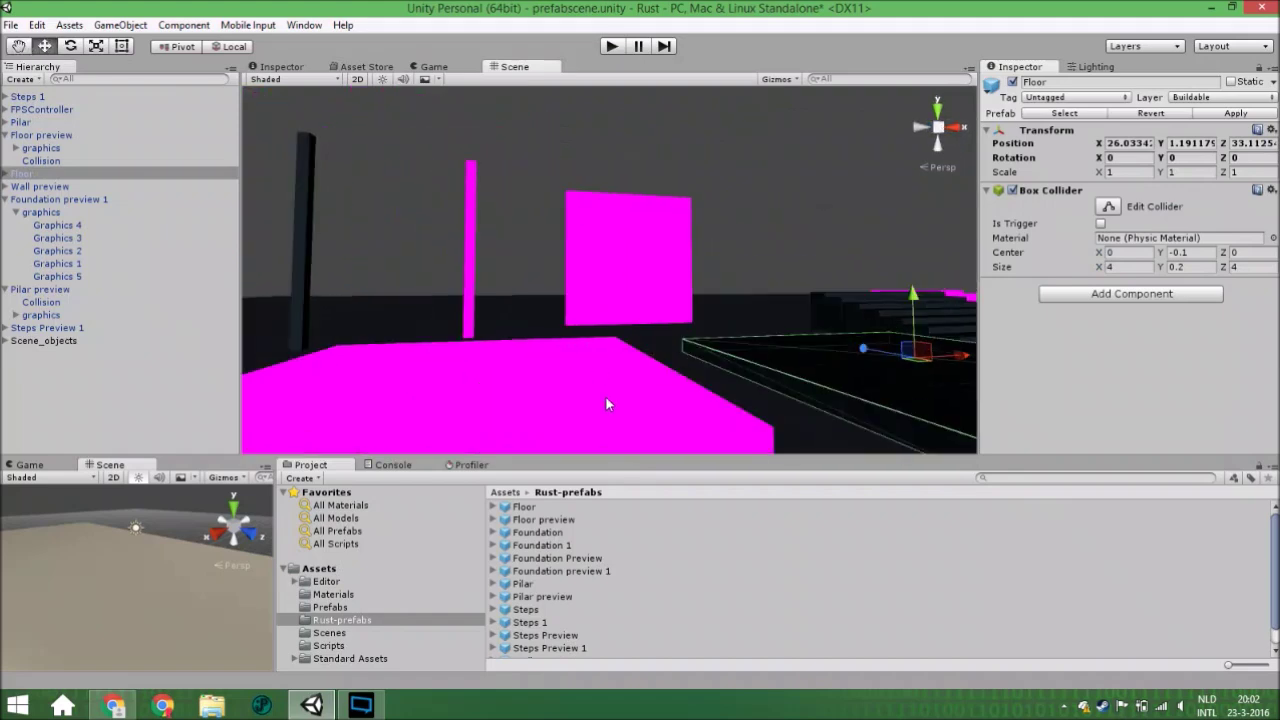
- Select the Floor preview object and examine its box collider outline against the slab's edge
{"action": "left_click", "coordinate": [605, 398]}
{"action": "right_click_drag", "start_coordinate": [605, 396], "coordinate": [588, 284]}
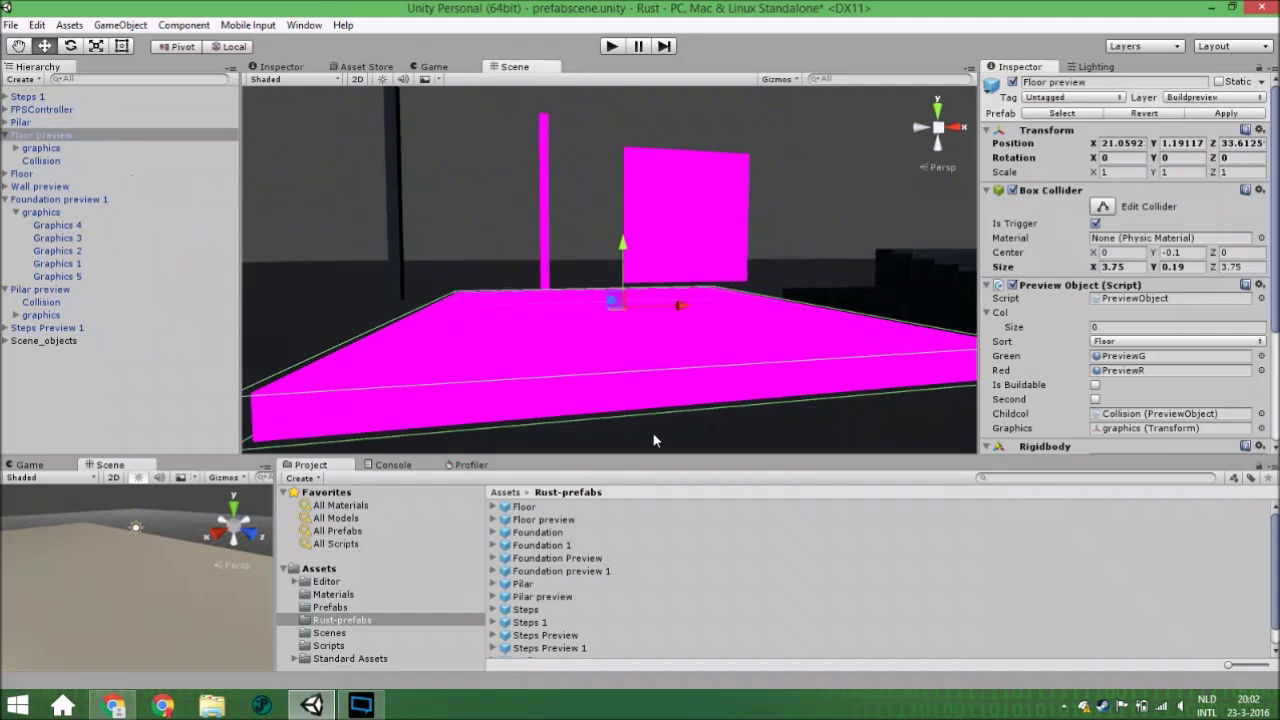
{"action": "right_click_drag", "start_coordinate": [655, 440], "coordinate": [645, 385]}
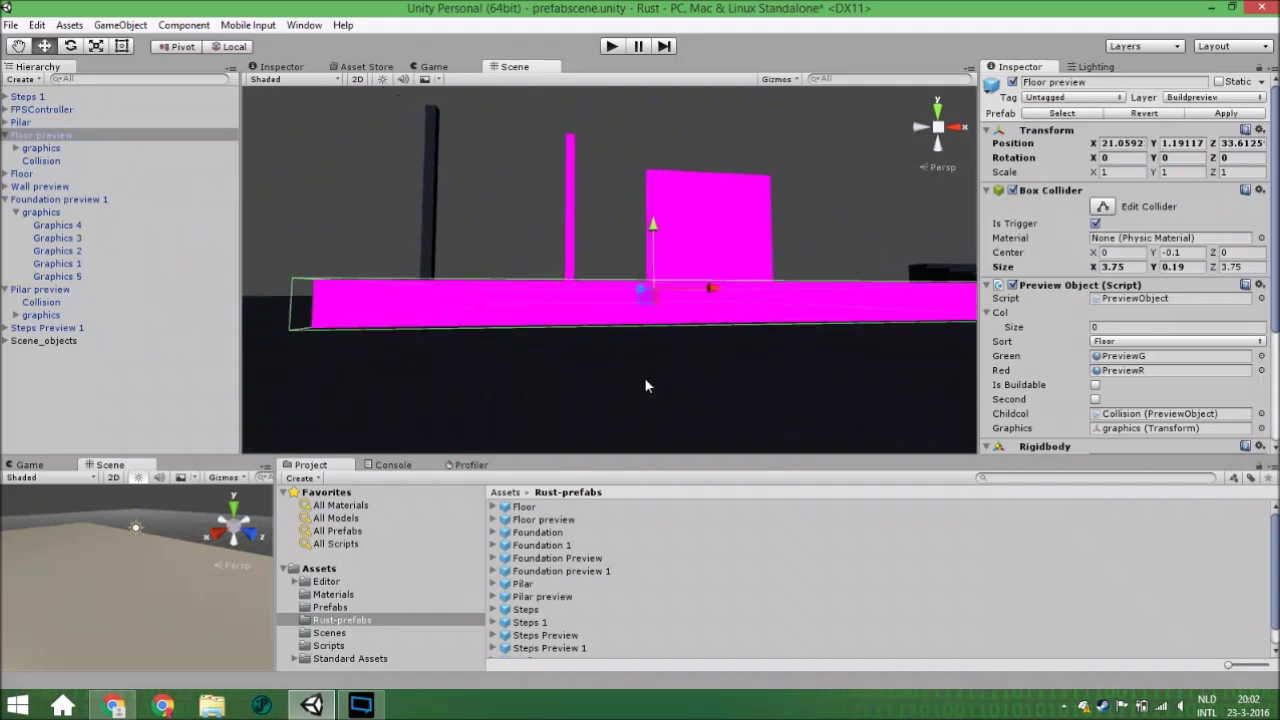
{"action": "right_click_drag", "start_coordinate": [549, 360], "coordinate": [551, 320]}
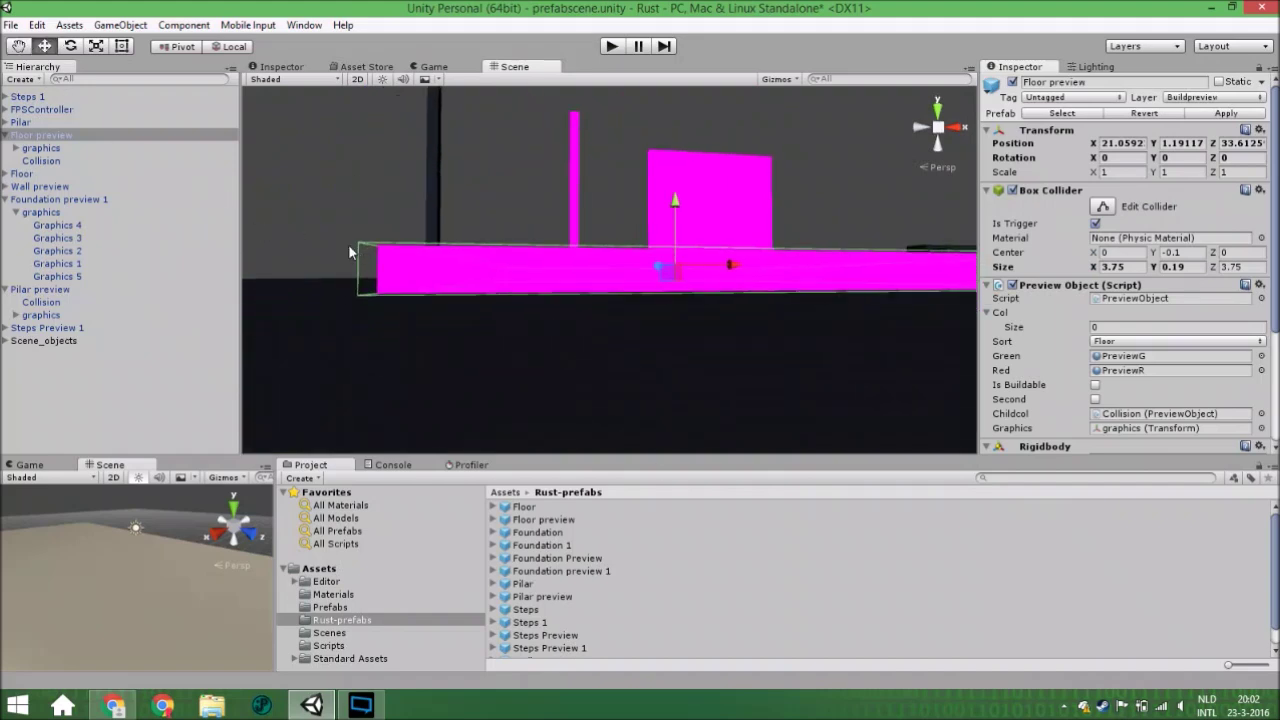
- Select the Floor preview's graphics and Collision children and inspect the Collision child's box collider
{"action": "left_click", "coordinate": [84, 150]}
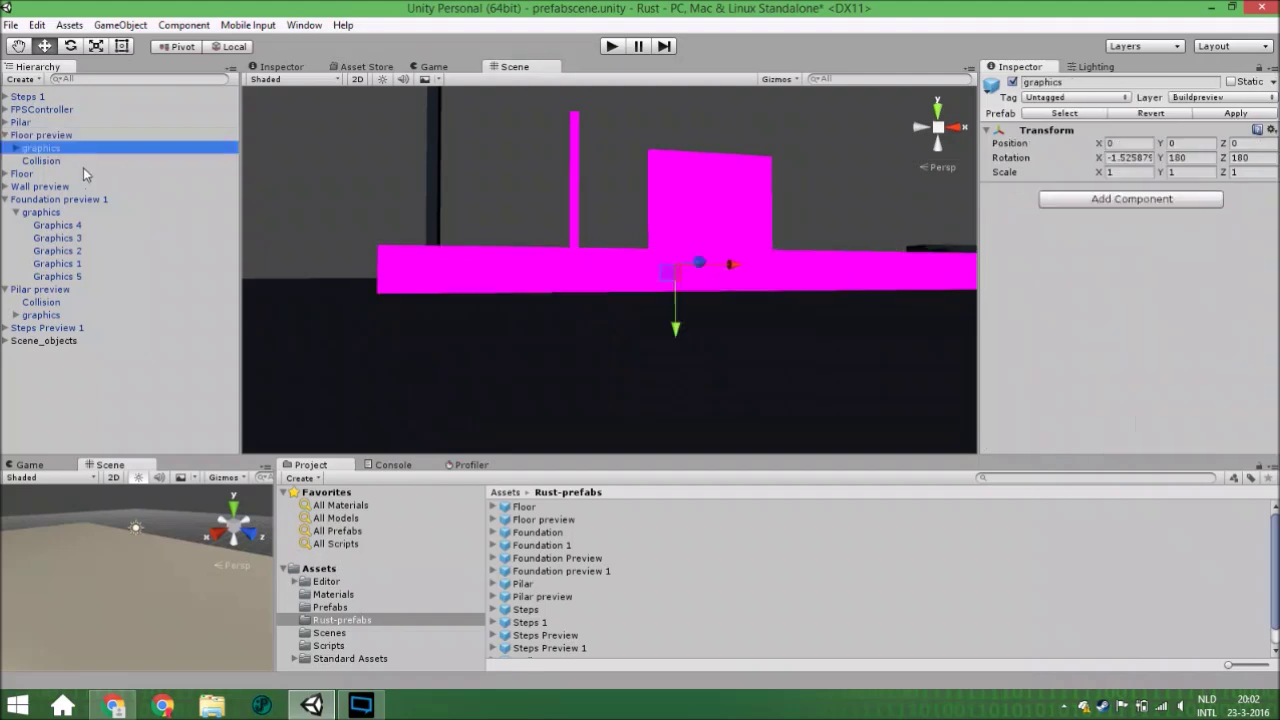
{"action": "left_click", "coordinate": [83, 162]}
{"action": "middle_click_drag", "start_coordinate": [608, 316], "coordinate": [629, 332]}
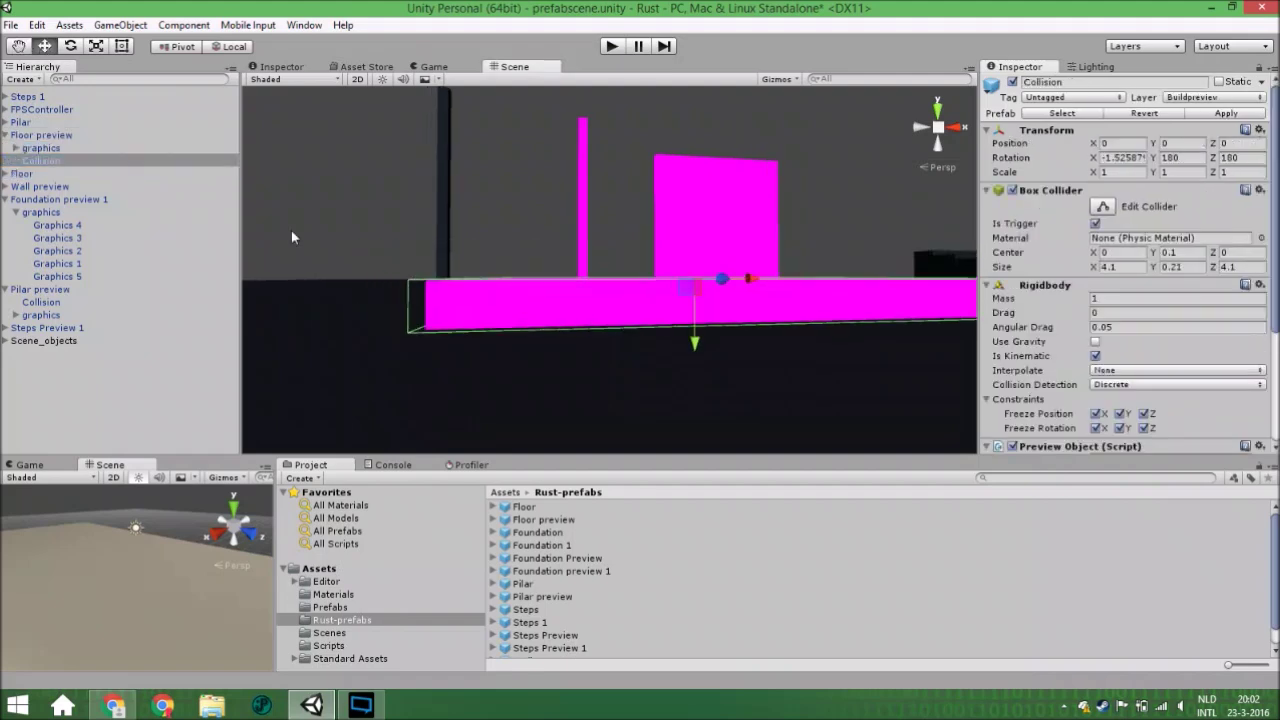
{"action": "left_click", "coordinate": [100, 161]}
{"action": "left_click", "coordinate": [91, 135]}
{"action": "left_click", "coordinate": [70, 161]}
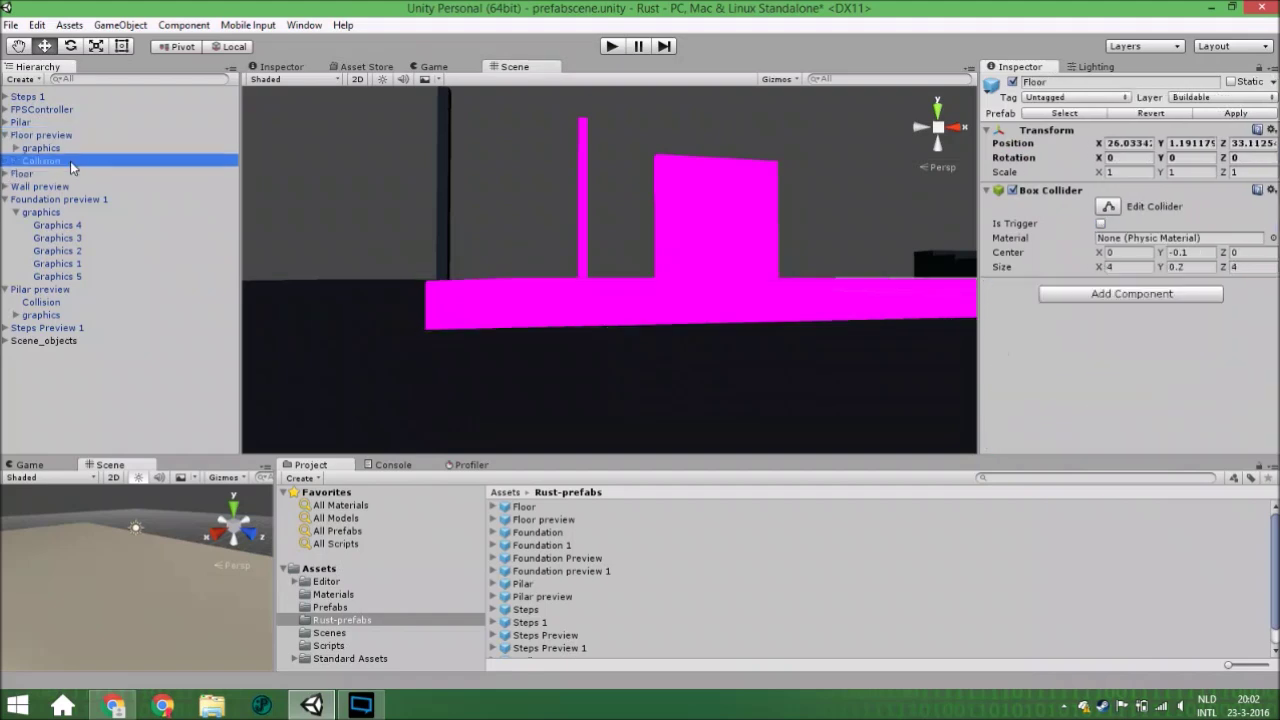
- Reselect the Floor preview parent and view its trigger collider around the slab's near corner
{"action": "left_click", "coordinate": [74, 136]}
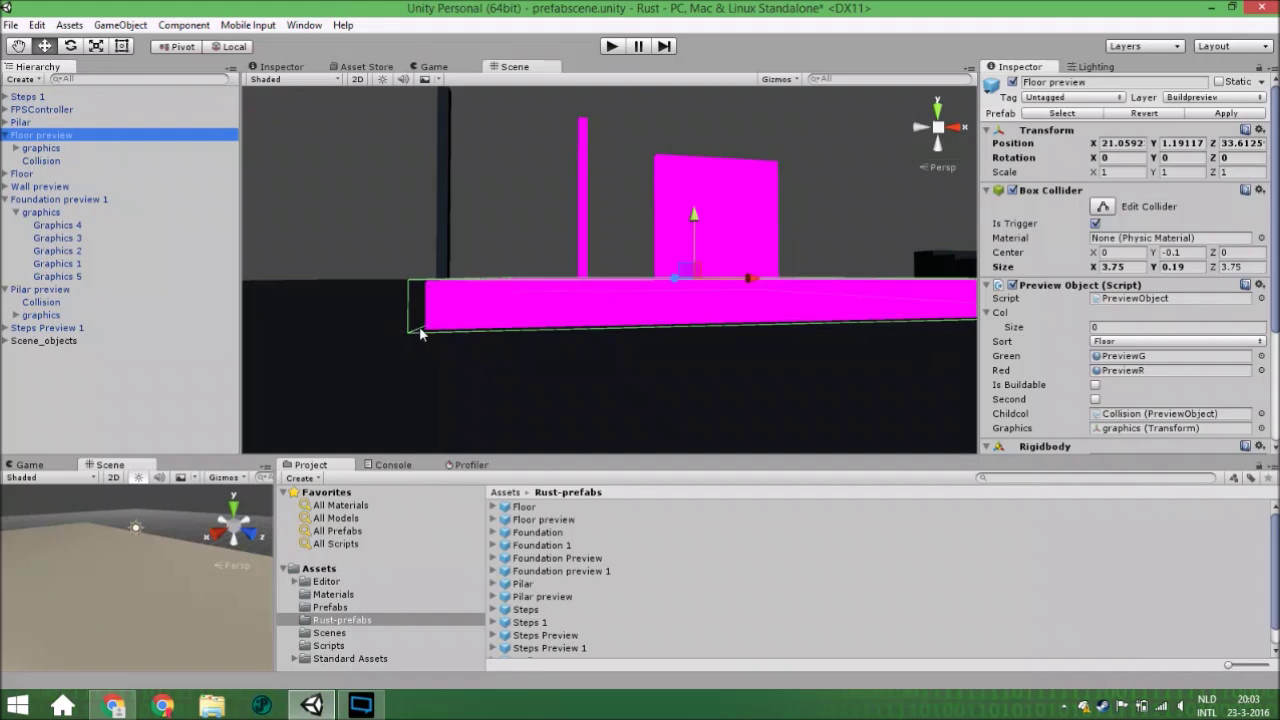
{"action": "middle_click_drag", "start_coordinate": [774, 343], "coordinate": [735, 330]}
{"action": "middle_click_drag", "start_coordinate": [669, 289], "coordinate": [646, 305]}
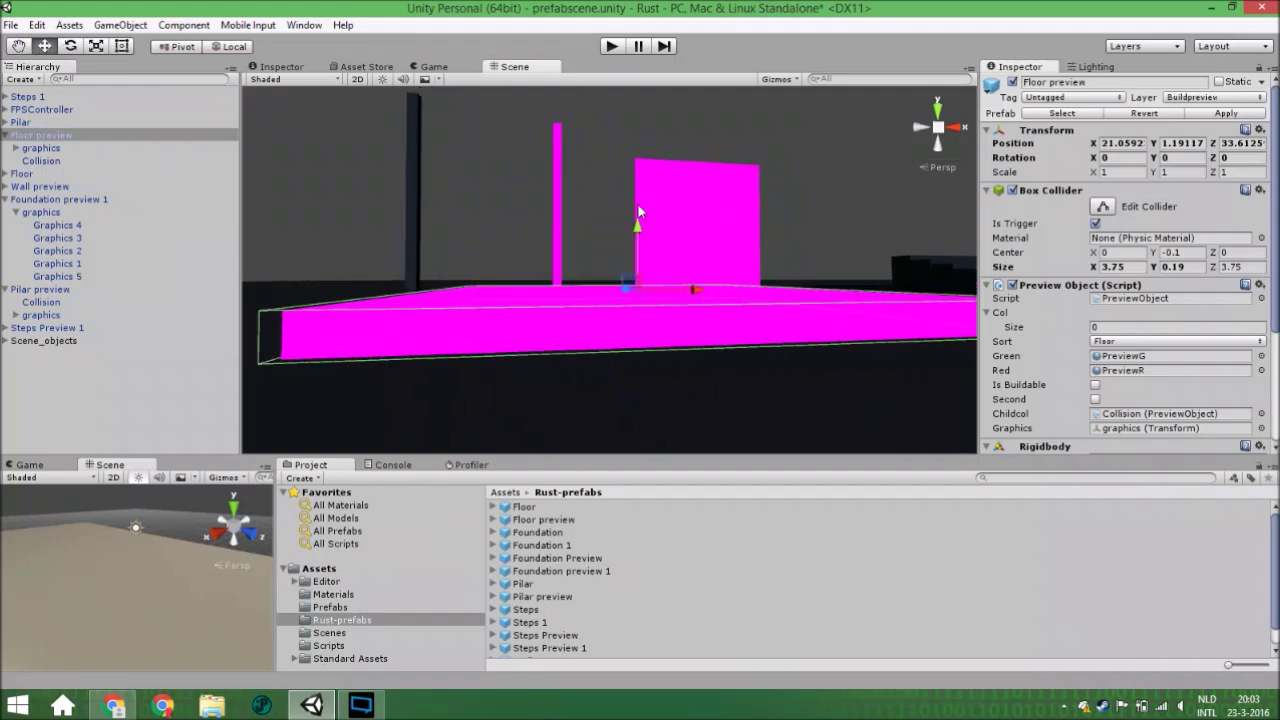
{"action": "mouse_move", "coordinate": [642, 295]}
{"action": "middle_mouse_down"}
{"action": "mouse_move", "coordinate": [649, 271]}
{"action": "mouse_move", "coordinate": [664, 286]}
{"action": "middle_mouse_up"}
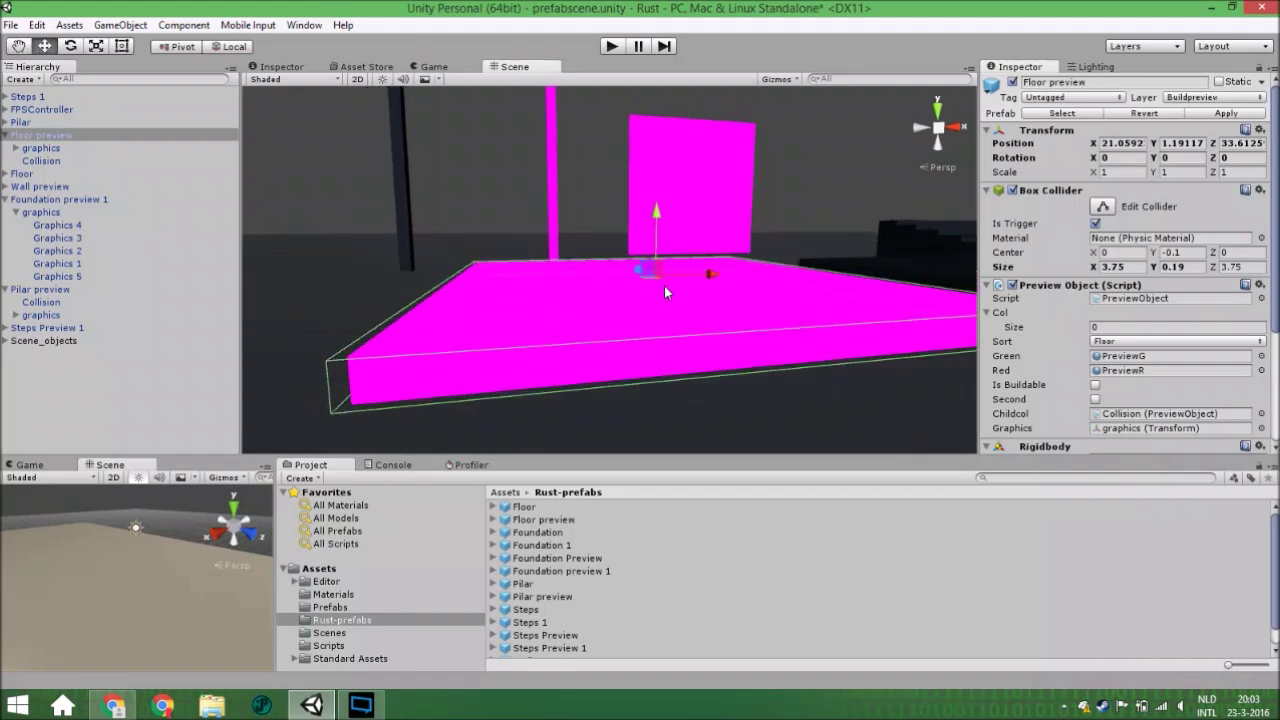
- Start the play test, place a foundation on the ground and back away from it
{"action": "left_click", "coordinate": [612, 46]}
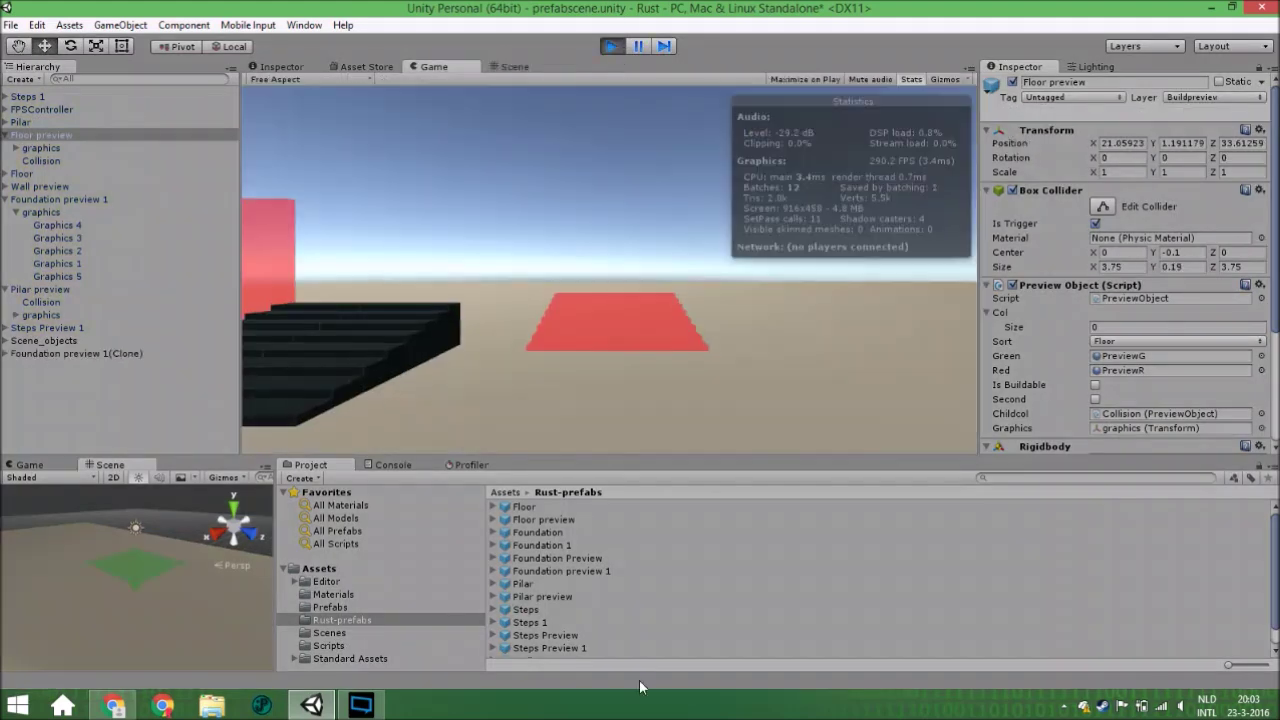
{"action": "left_click", "coordinate": [641, 682]}
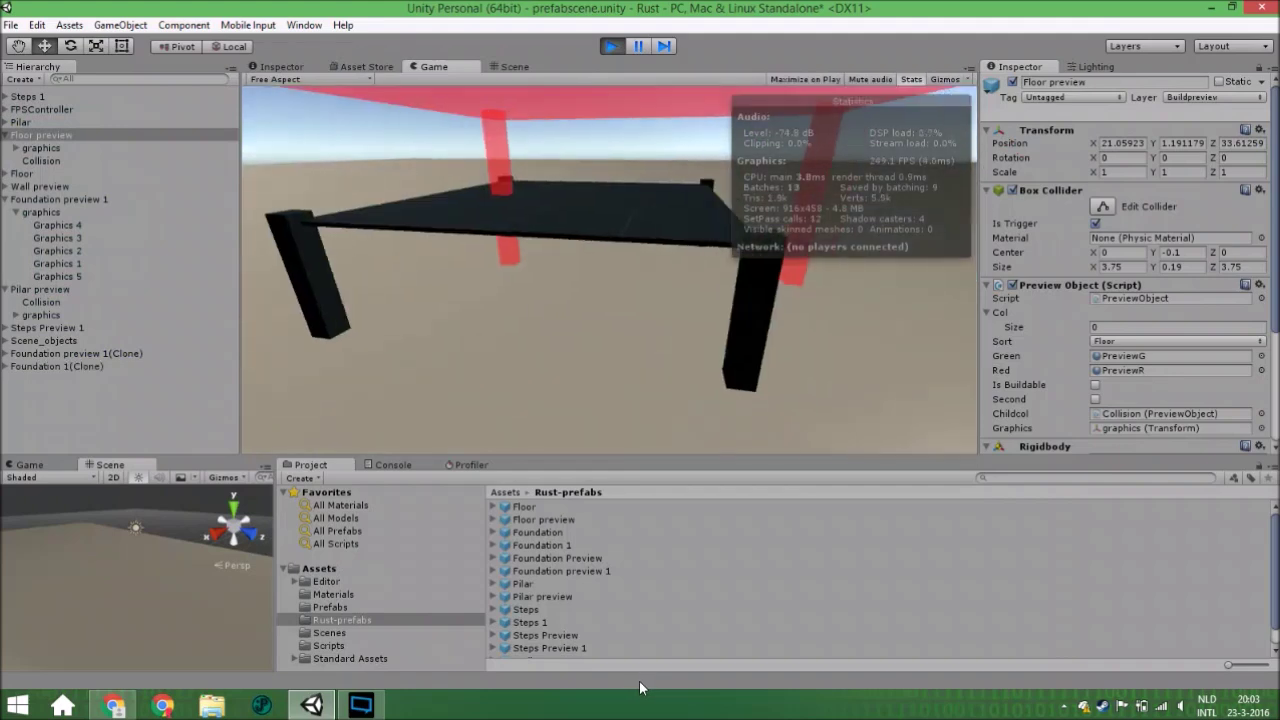
{"action": "key", "text": "s"}
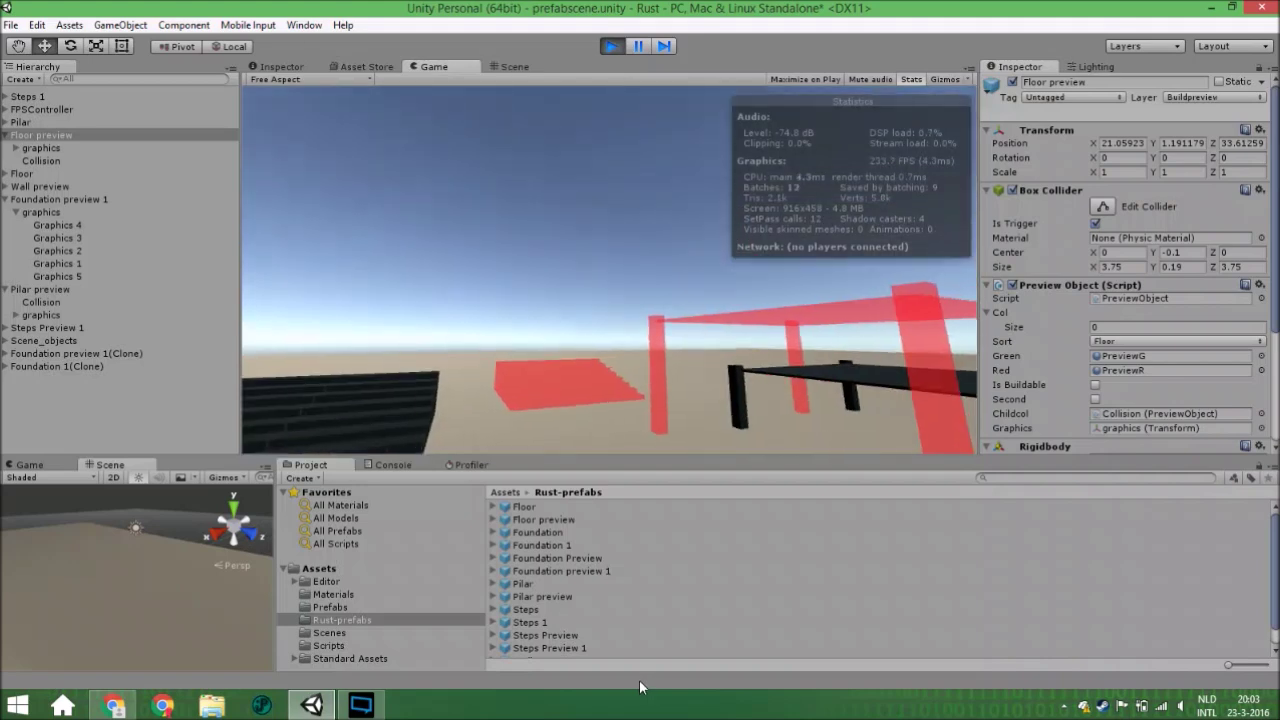
- Switch to the floor preview and place two adjoining floors on the ground in front of the foundation
{"action": "key", "text": "w"}
{"action": "key", "text": "2"}
{"action": "key", "text": "1"}
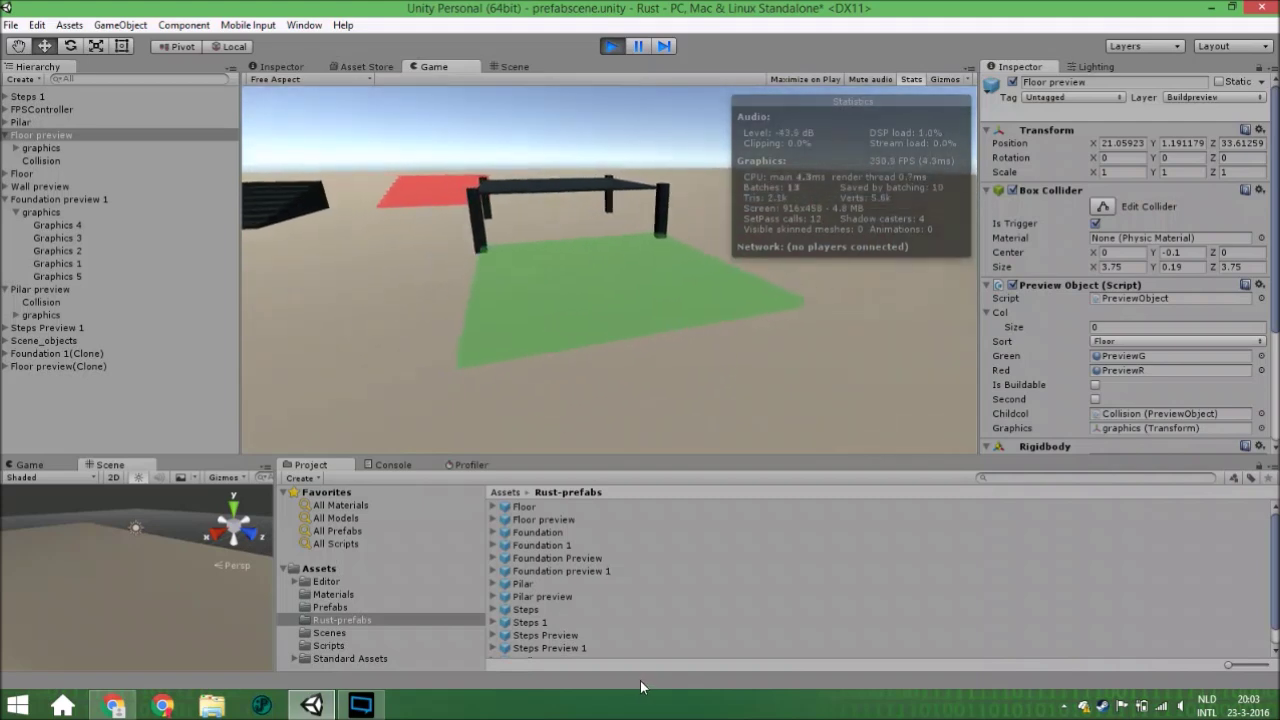
{"action": "left_click", "coordinate": [640, 687]}
{"action": "key", "text": "s"}
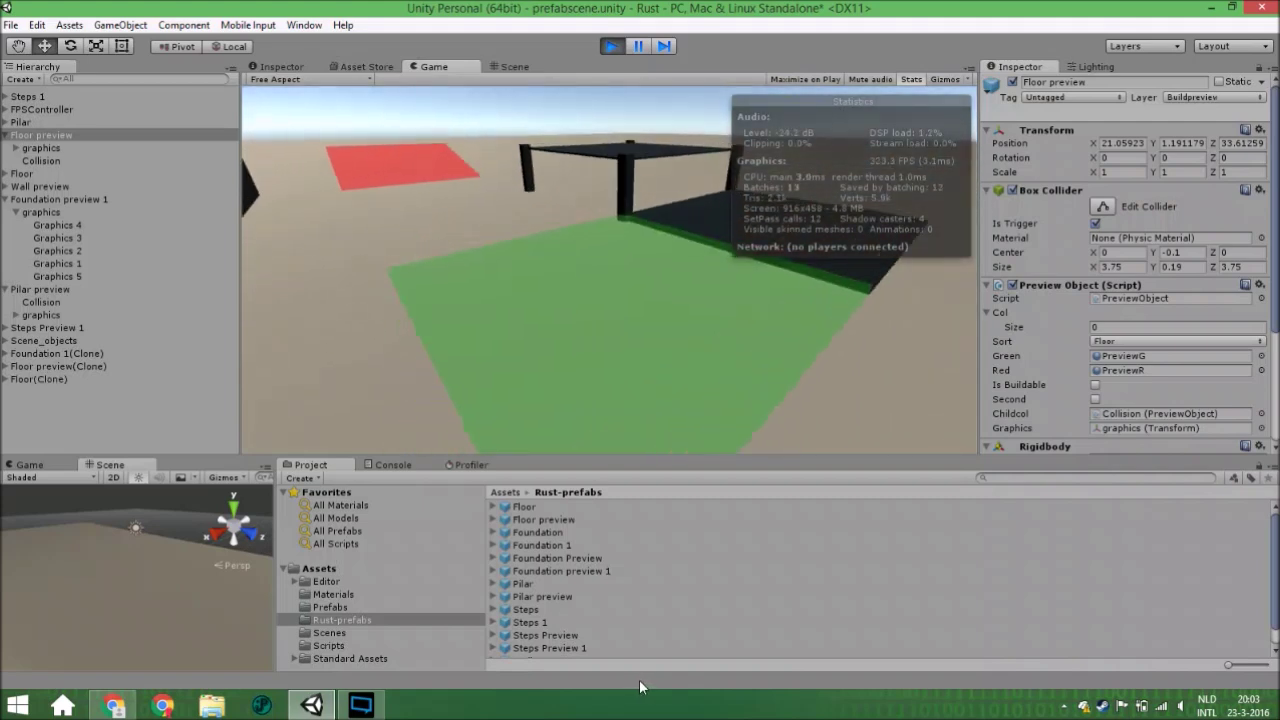
{"action": "left_click", "coordinate": [640, 681]}
{"action": "key", "text": "d"}
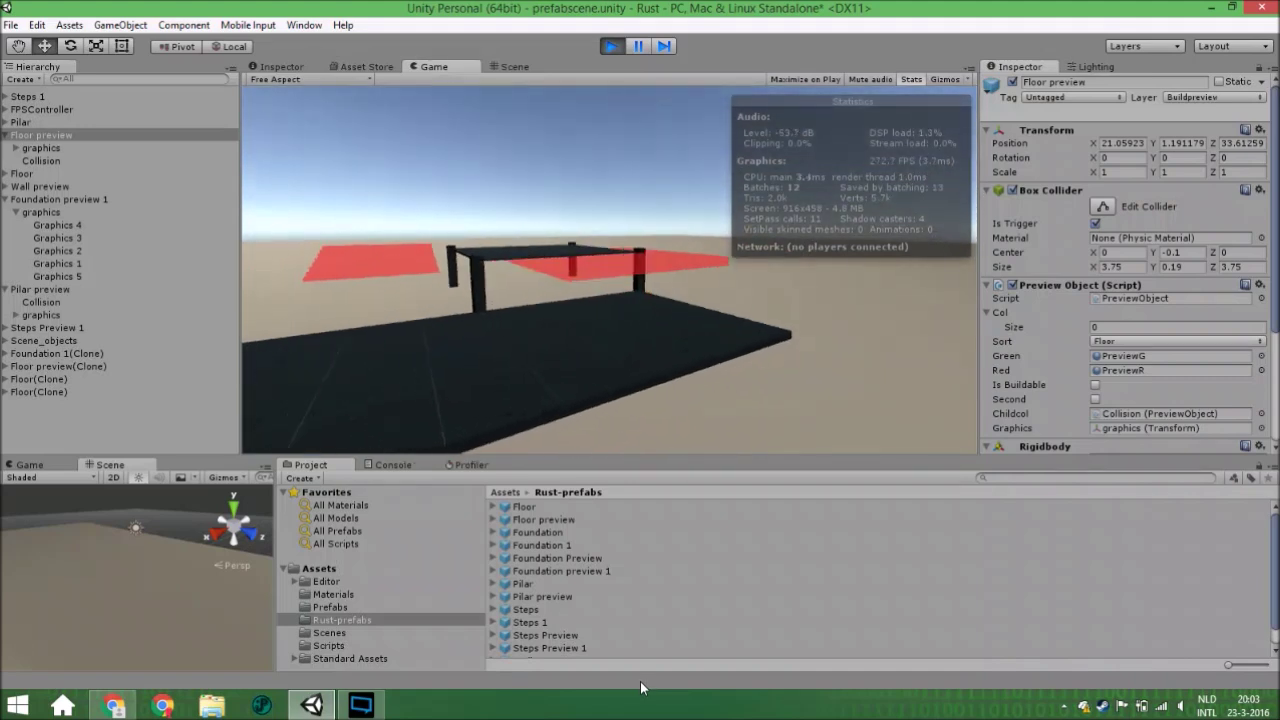
{"action": "key", "text": "d"}
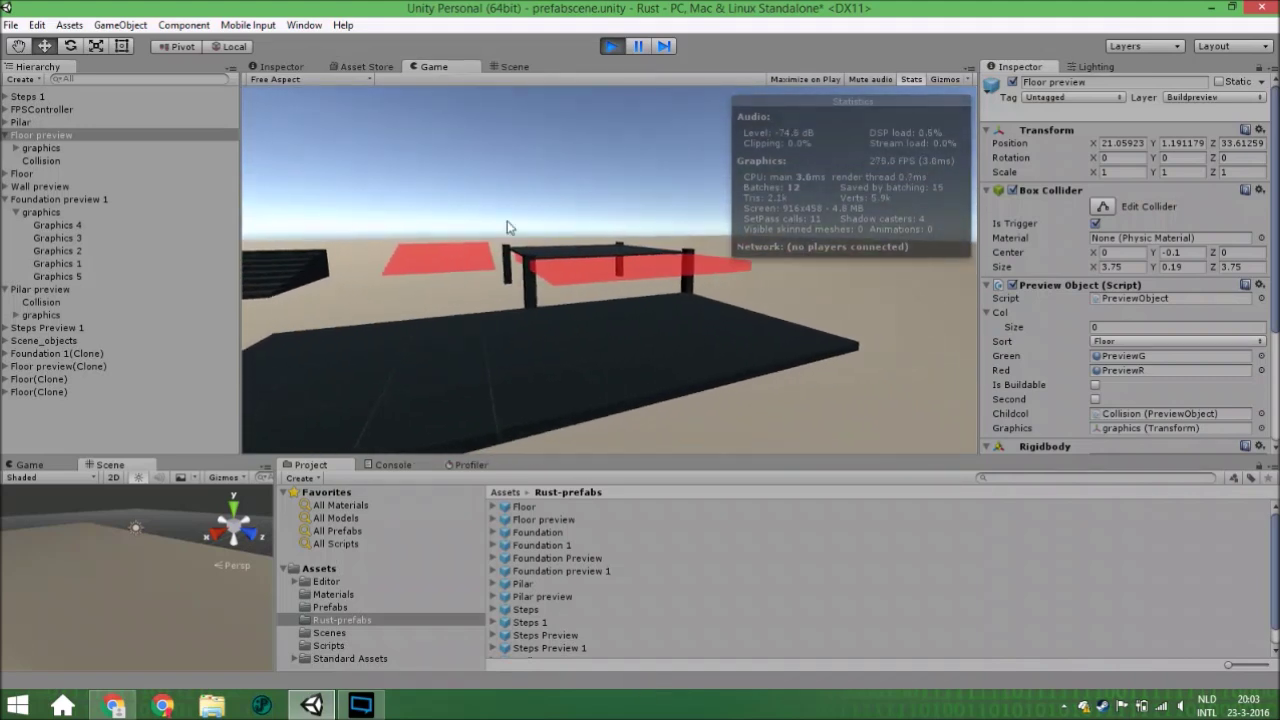
- In the Scene view, inspect how the red floor preview meets the placed foundation's corner legs, and stop the play test
{"action": "left_click", "coordinate": [515, 67]}
{"action": "right_click_drag", "start_coordinate": [586, 286], "coordinate": [458, 251]}
{"action": "key", "text": "w"}
{"action": "key", "text": "w"}
{"action": "key", "text": "a"}
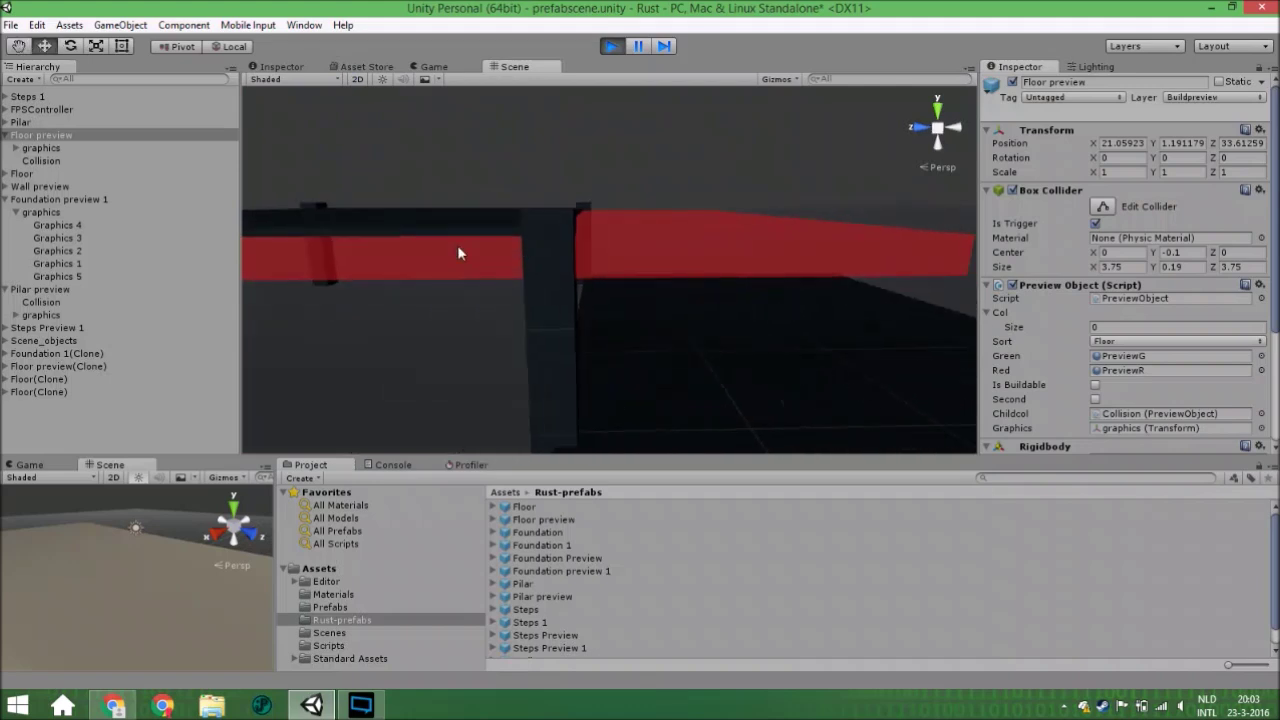
{"action": "right_click_drag", "start_coordinate": [645, 262], "coordinate": [589, 292]}
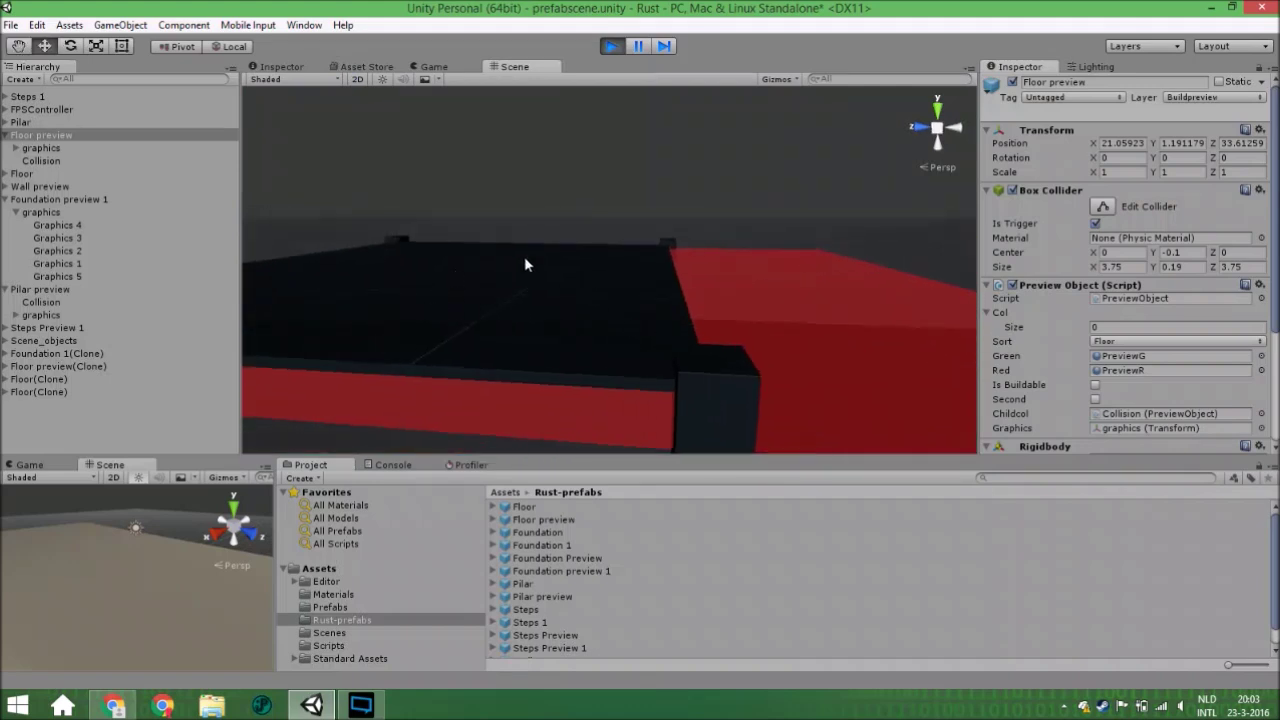
{"action": "mouse_move", "coordinate": [524, 257]}
{"action": "right_mouse_down"}
{"action": "mouse_move", "coordinate": [571, 257]}
{"action": "mouse_move", "coordinate": [614, 334]}
{"action": "mouse_move", "coordinate": [614, 318]}
{"action": "mouse_move", "coordinate": [637, 318]}
{"action": "mouse_move", "coordinate": [586, 314]}
{"action": "mouse_move", "coordinate": [530, 273]}
{"action": "right_mouse_up"}
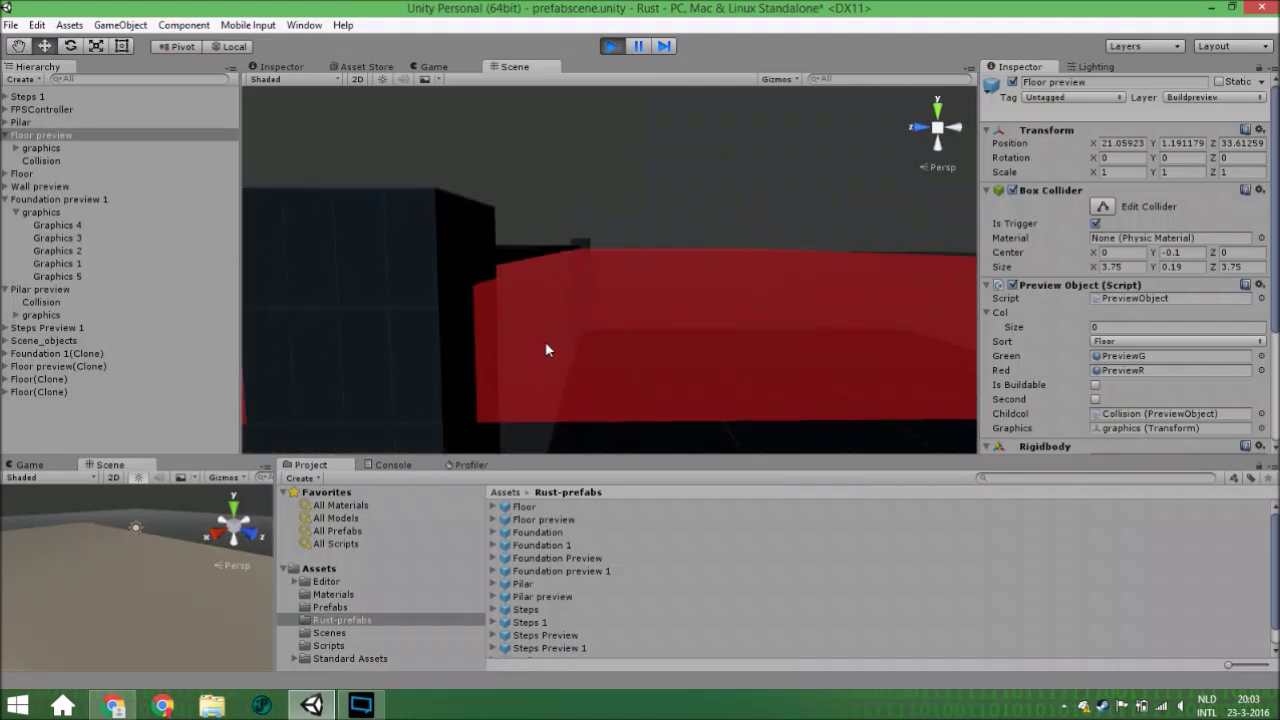
{"action": "scroll", "coordinate": [565, 353], "scroll_direction": "down", "scroll_amount": 7}
{"action": "right_click_drag", "start_coordinate": [689, 284], "coordinate": [610, 284]}
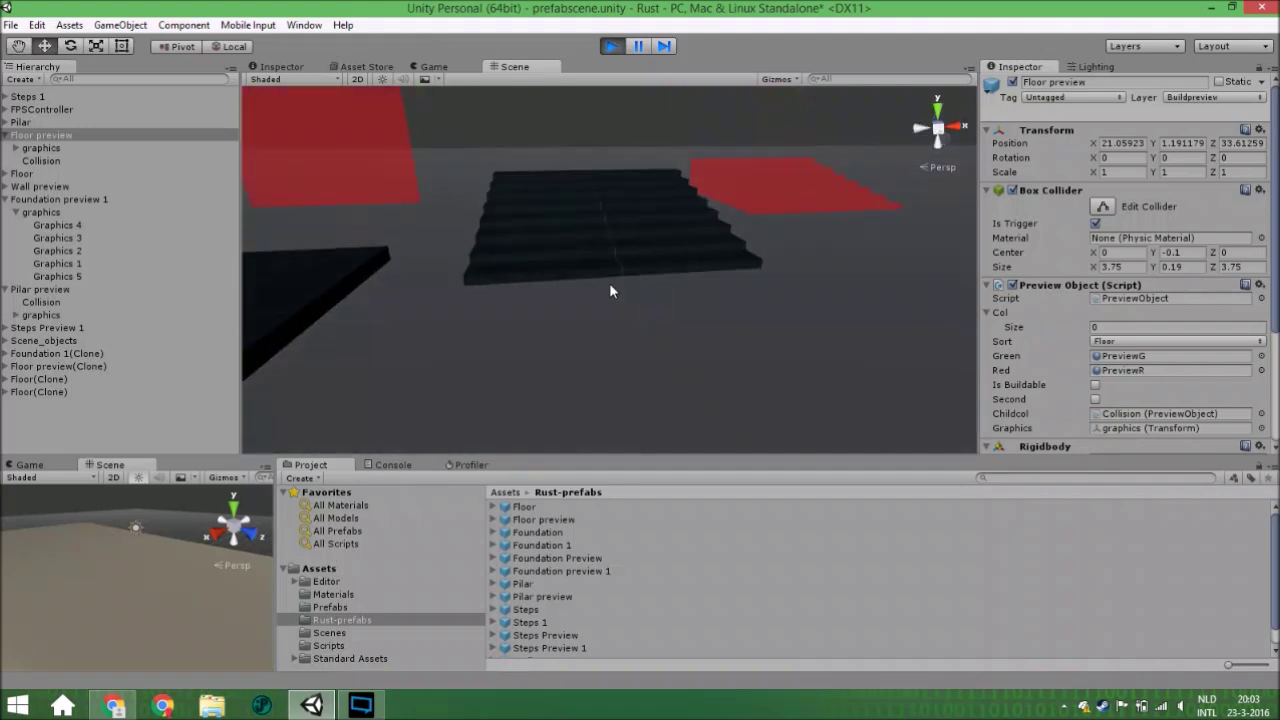
{"action": "left_click", "coordinate": [611, 46]}
- Select Steps Preview 1 and examine its box colliders around the stairs from several sides
{"action": "right_click_drag", "start_coordinate": [686, 200], "coordinate": [629, 360]}
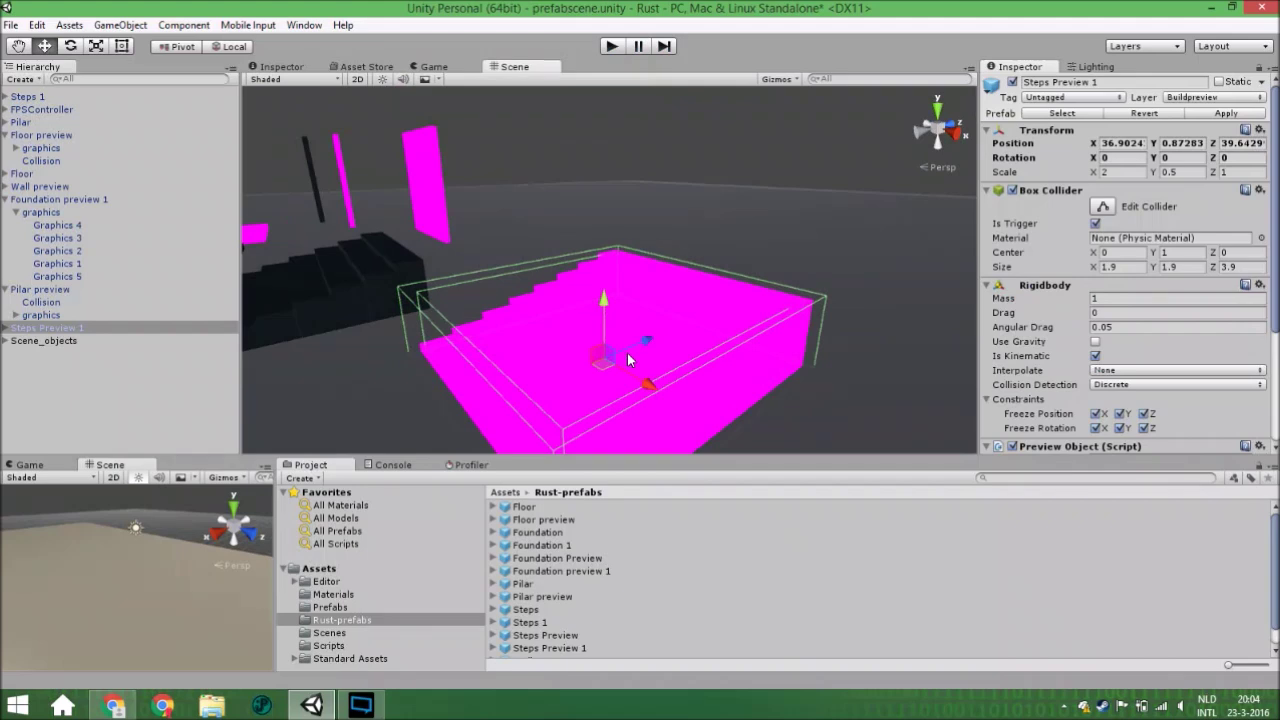
{"action": "left_click_drag", "start_coordinate": [581, 350], "coordinate": [498, 279], "text": "alt"}
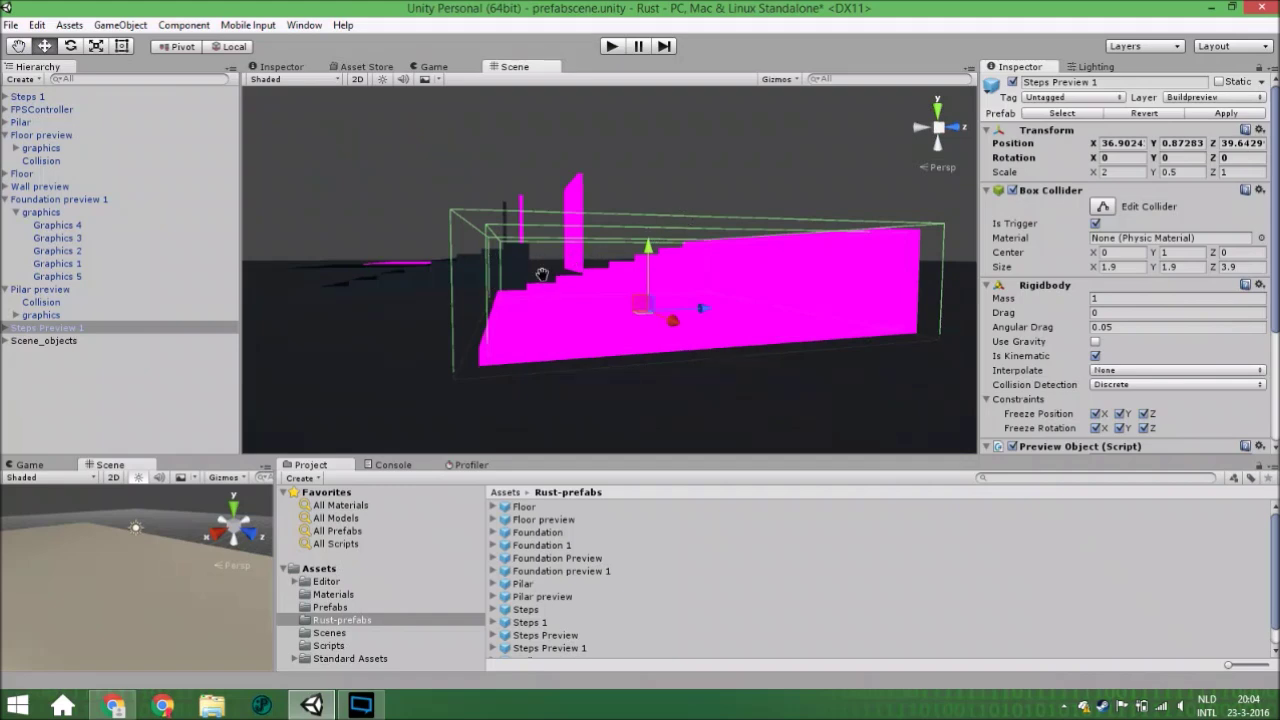
{"action": "middle_click_drag", "start_coordinate": [542, 276], "coordinate": [571, 287]}
{"action": "left_click_drag", "start_coordinate": [570, 287], "coordinate": [553, 265], "text": "alt"}
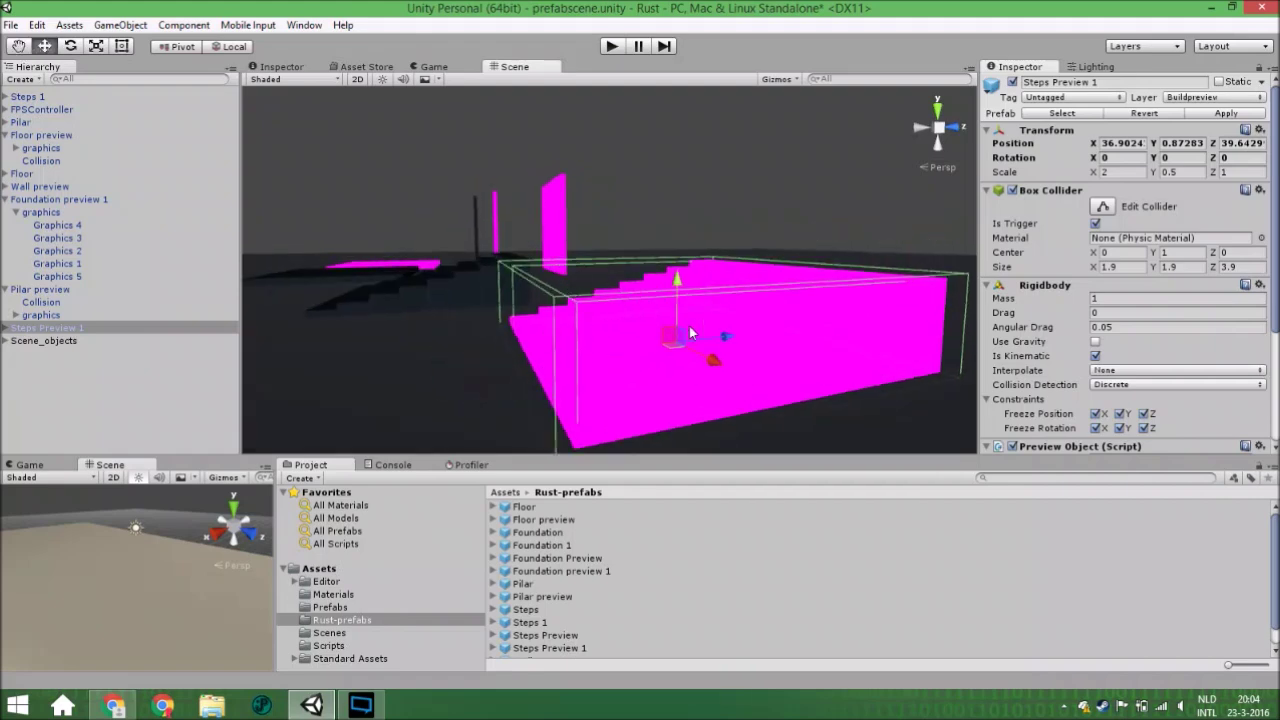
{"action": "middle_click_drag", "start_coordinate": [524, 312], "coordinate": [532, 306]}
{"action": "right_click_drag", "start_coordinate": [532, 306], "coordinate": [510, 294]}
{"action": "middle_click_drag", "start_coordinate": [510, 294], "coordinate": [509, 311]}
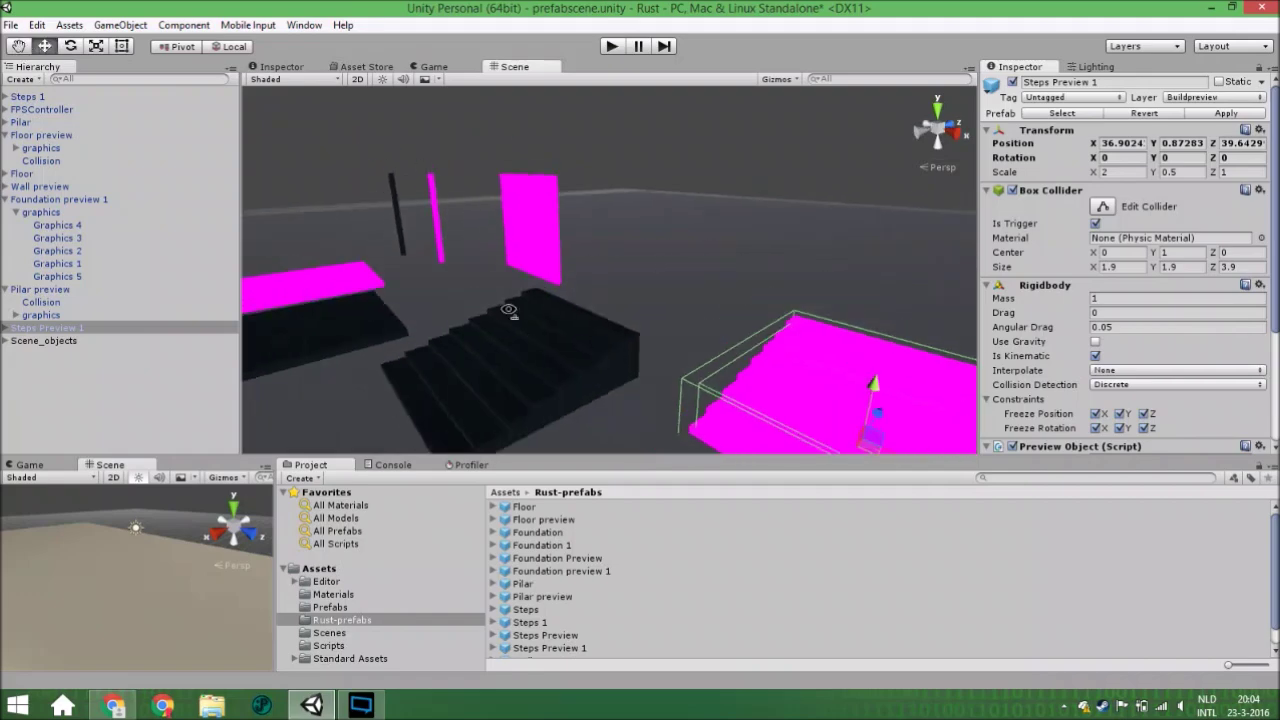
- Look over the foundation preview and the floor, wall, pillar and steps prefabs in the scene
{"action": "right_click_drag", "start_coordinate": [509, 311], "coordinate": [648, 332]}
{"action": "key", "text": "Left"}
{"action": "middle_click_drag", "start_coordinate": [648, 332], "coordinate": [517, 319]}
{"action": "right_click_drag", "start_coordinate": [517, 319], "coordinate": [569, 313]}
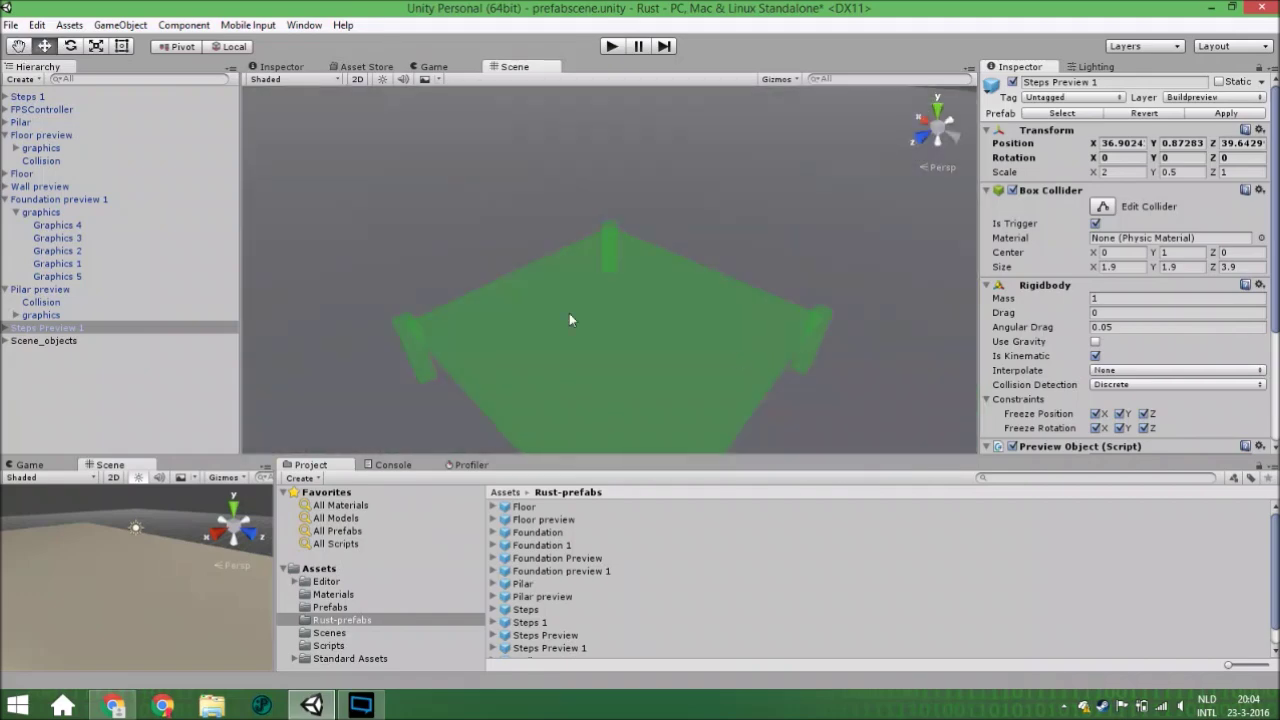
{"action": "left_click_drag", "start_coordinate": [569, 320], "coordinate": [737, 203], "text": "alt"}
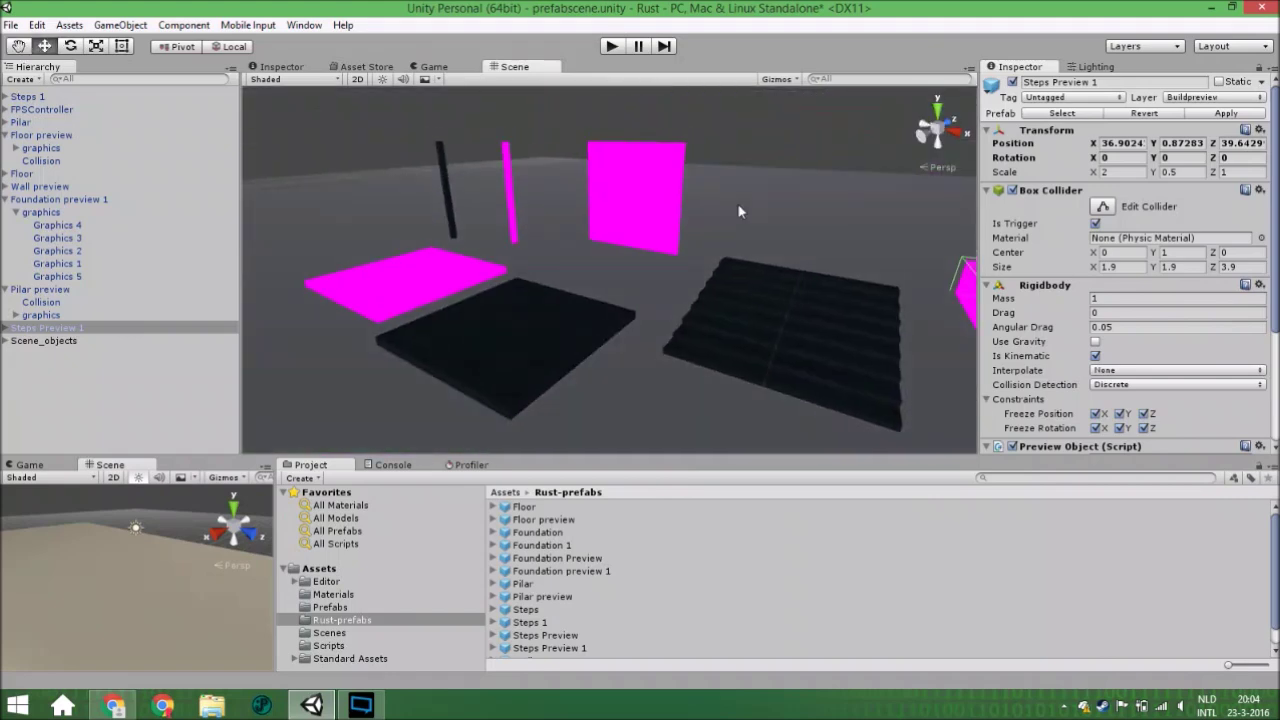